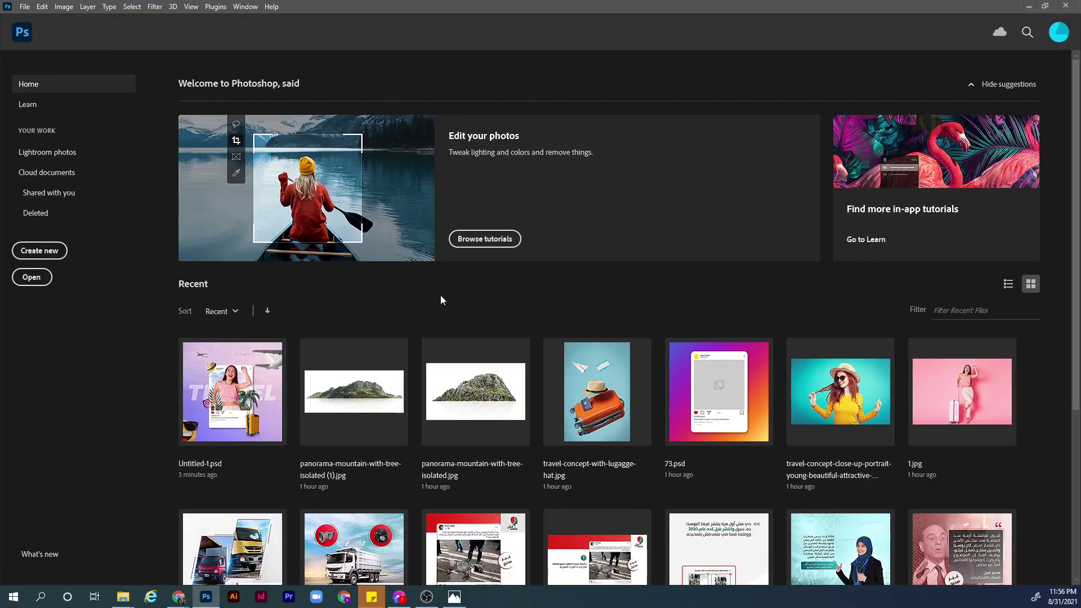
Step: Create a new 1080 x 1080 pixel document at 72 pixels/inch in RGB Color with a white background
key(ctrl+n)
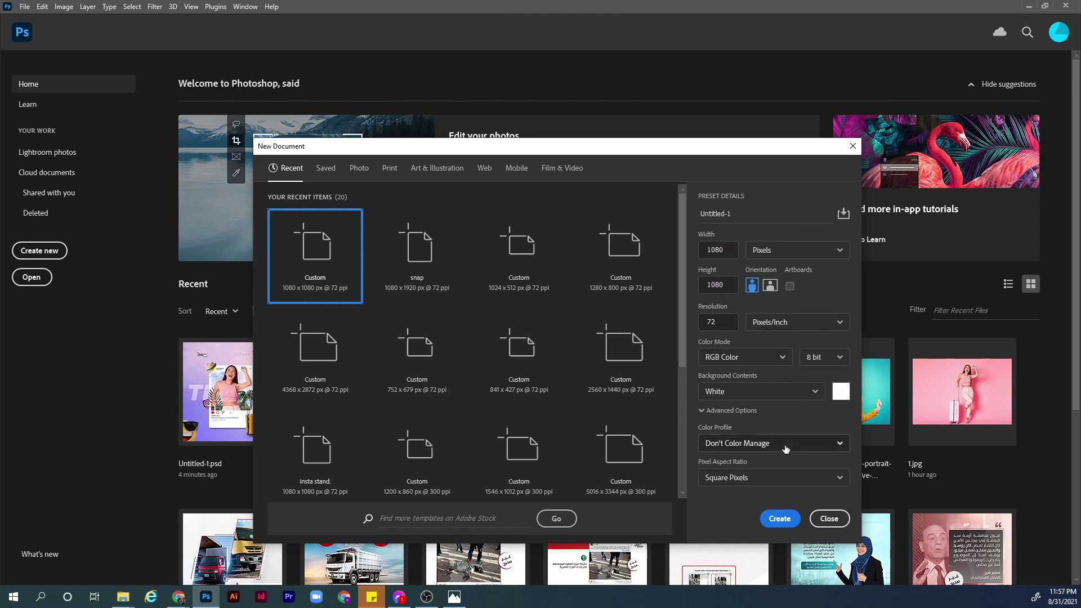
click(780, 518)
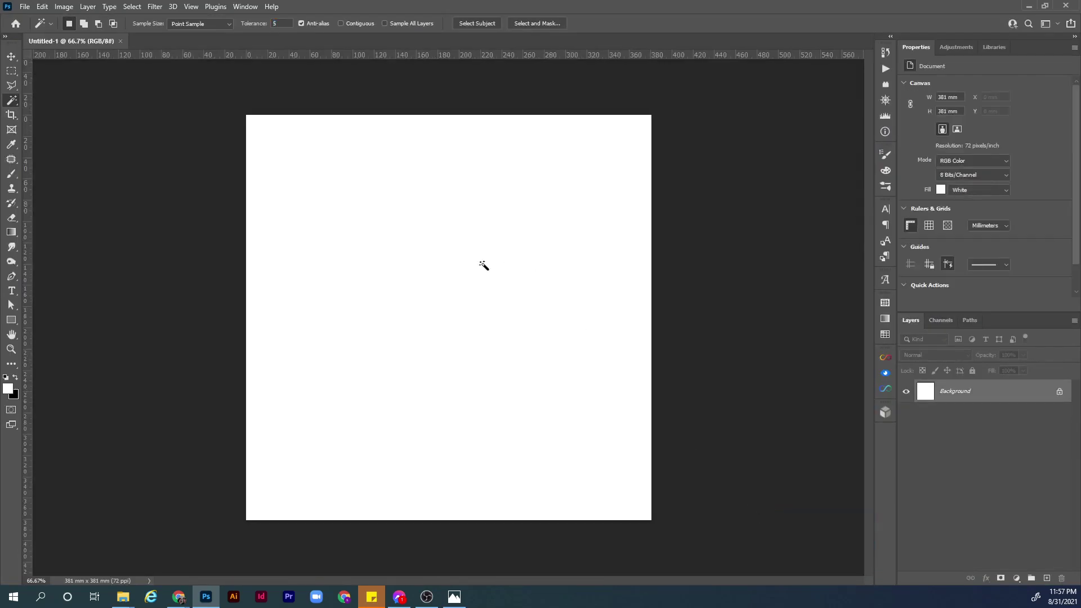
scroll(442, 263, up, 1)
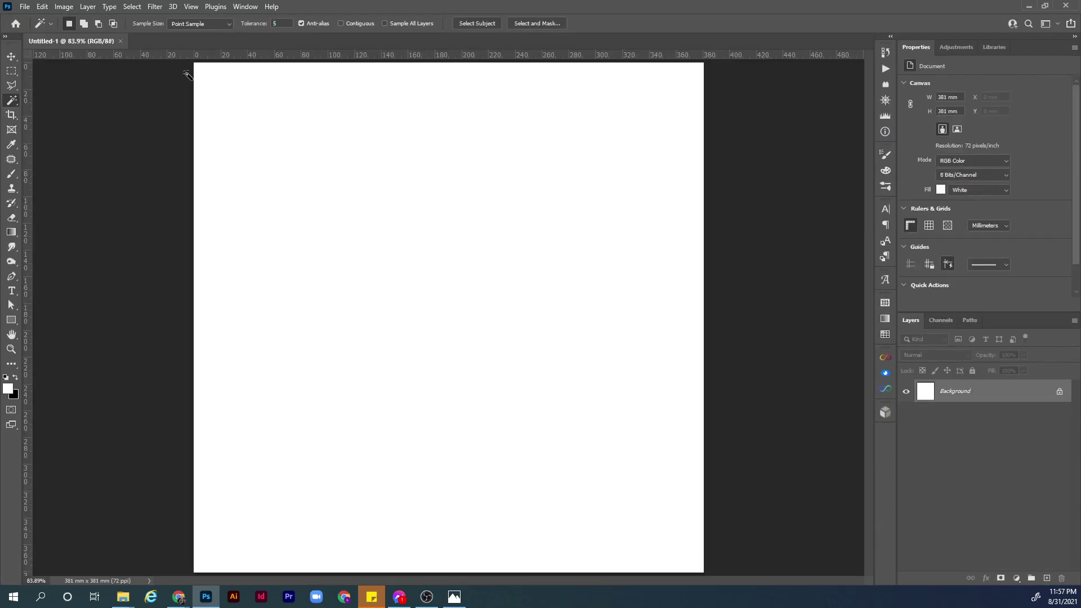
Step: Place the Instagram post template 73.png as an embedded image and scale it to about 28% at the canvas centre
click(24, 7)
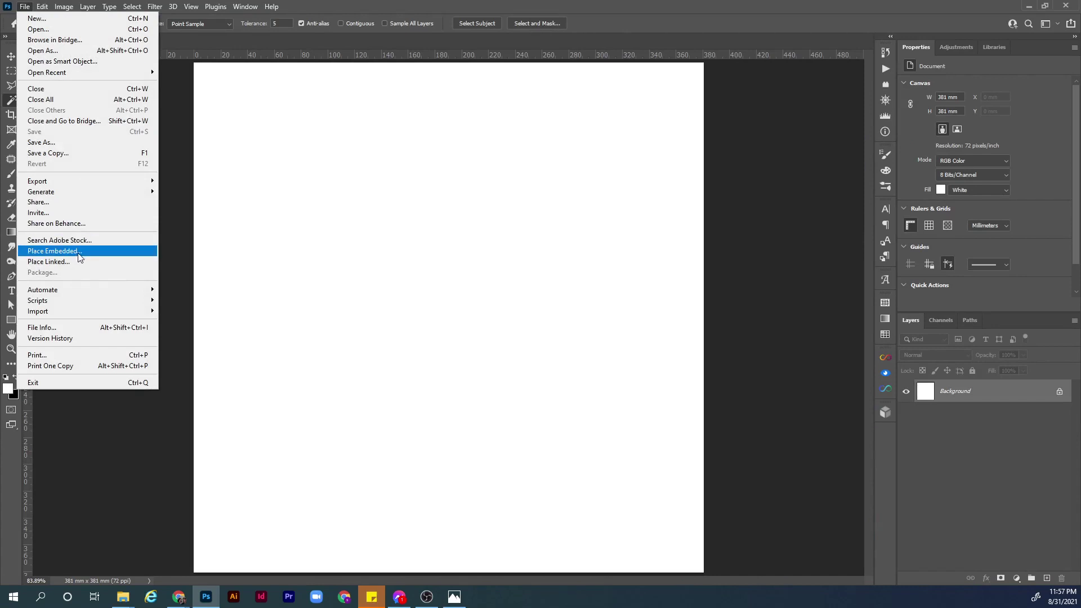
click(78, 257)
double_click(213, 101)
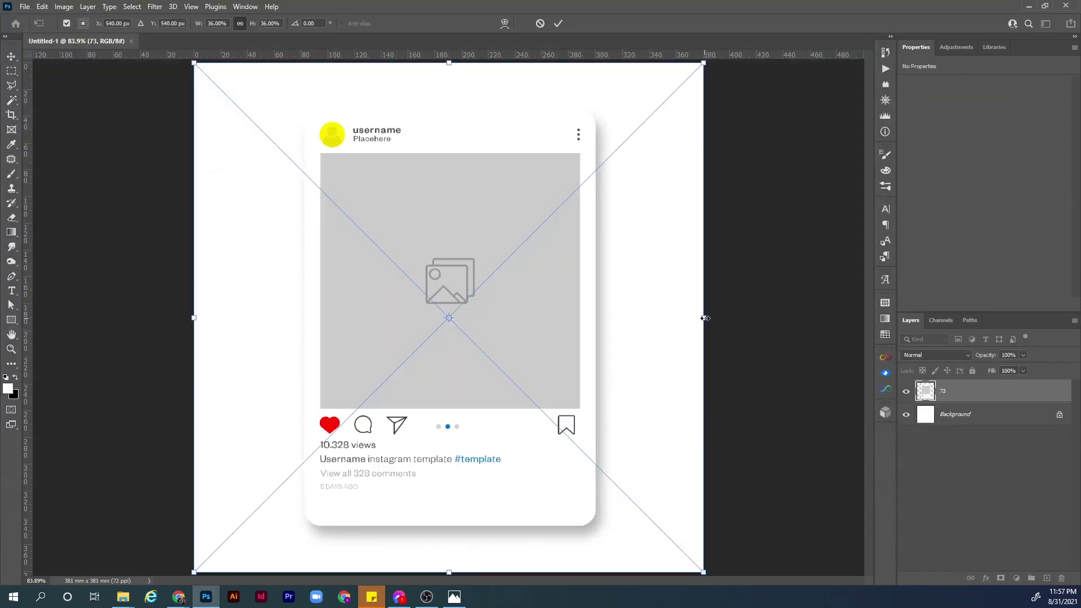
drag(704, 317, 646, 317)
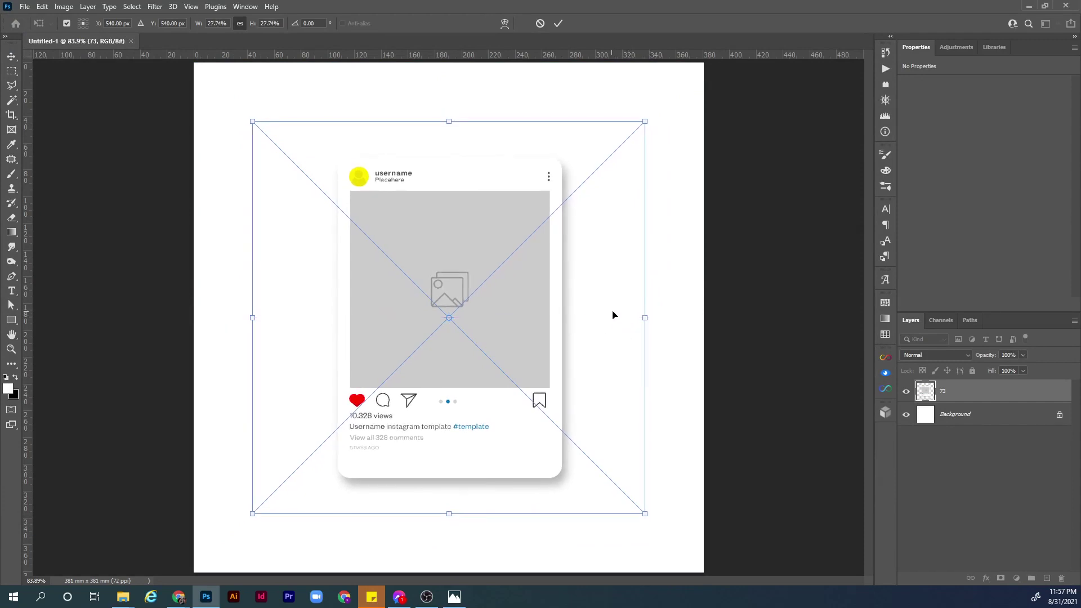
key(Return)
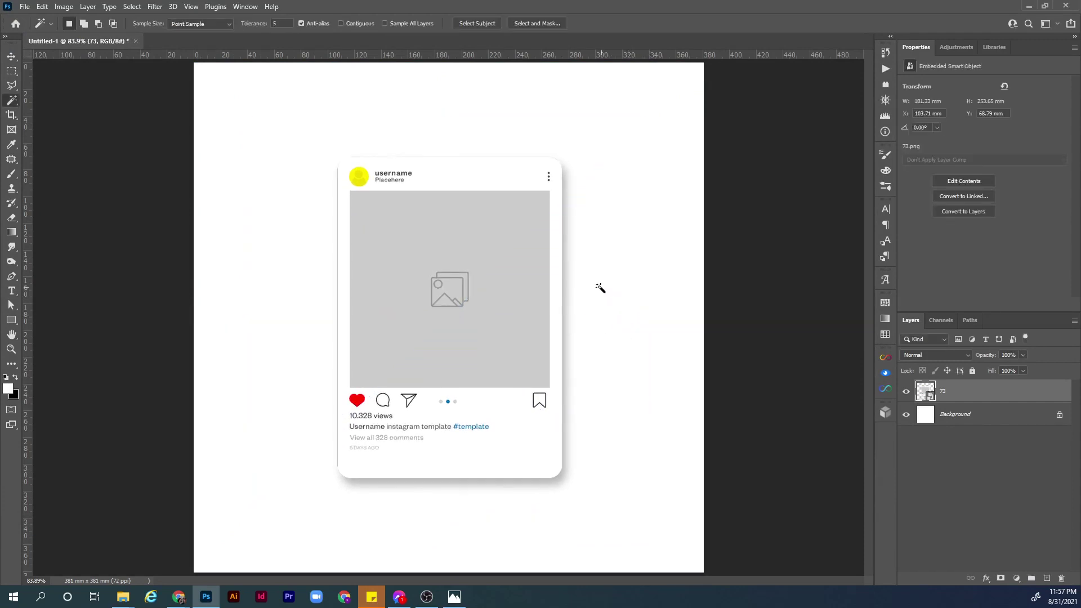
Step: Place Layer-03.png, the woman with the suitcase, as an embedded image, scaled to about 31% and positioned over the Instagram frame
click(24, 8)
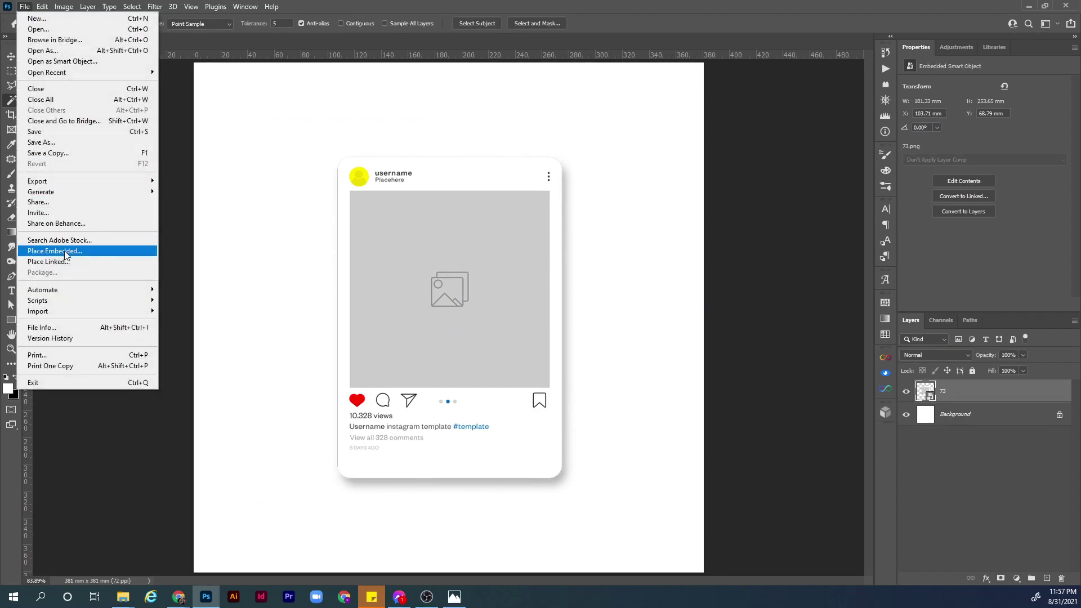
click(36, 251)
double_click(494, 108)
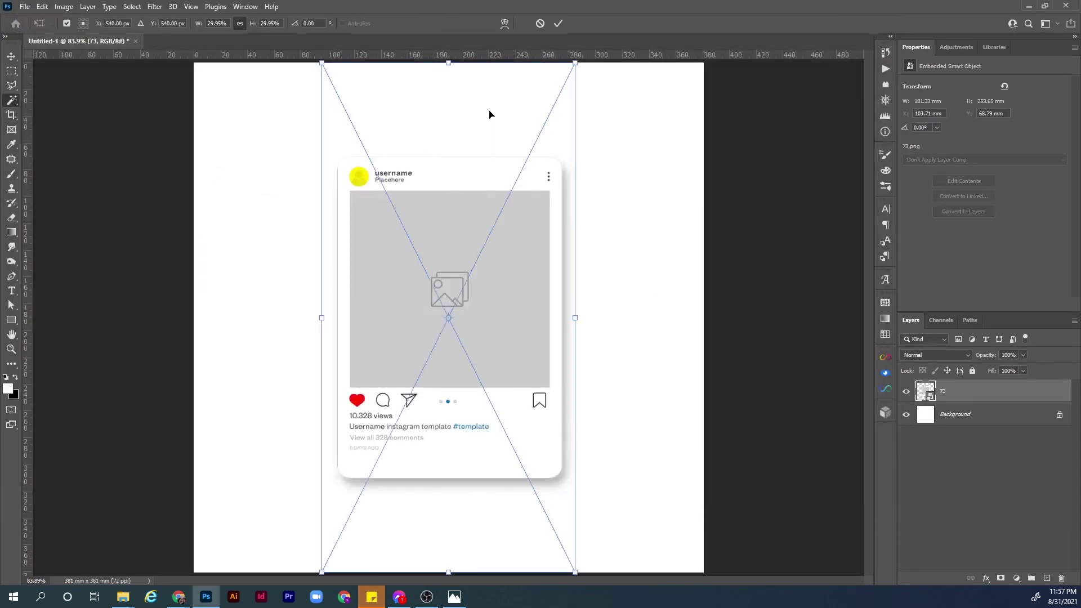
drag(572, 319, 599, 318)
drag(515, 251, 490, 392)
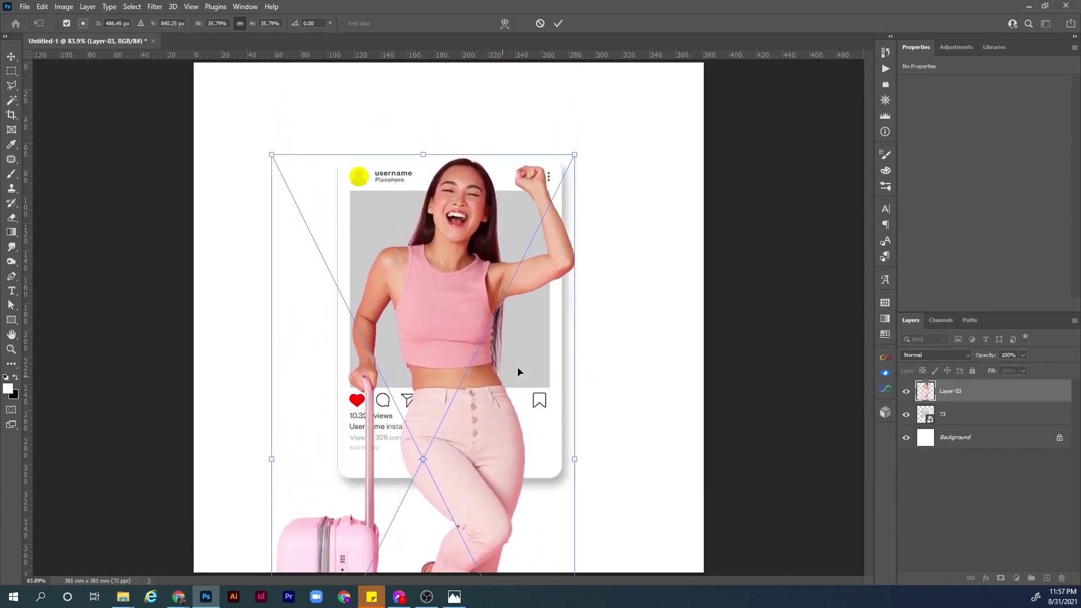
drag(576, 462, 563, 462)
drag(501, 427, 499, 418)
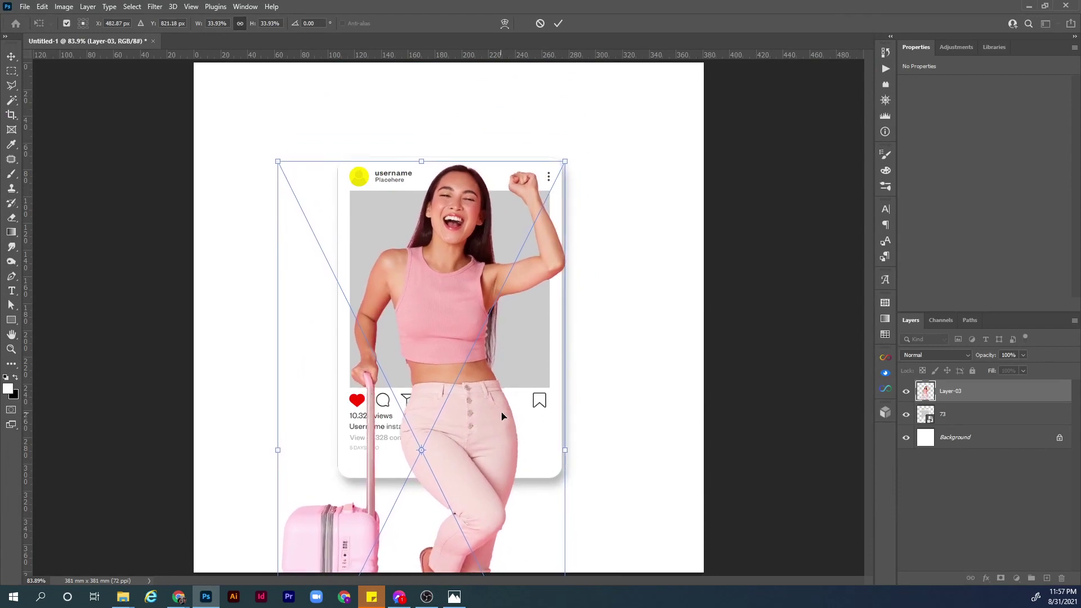
drag(565, 453, 519, 427)
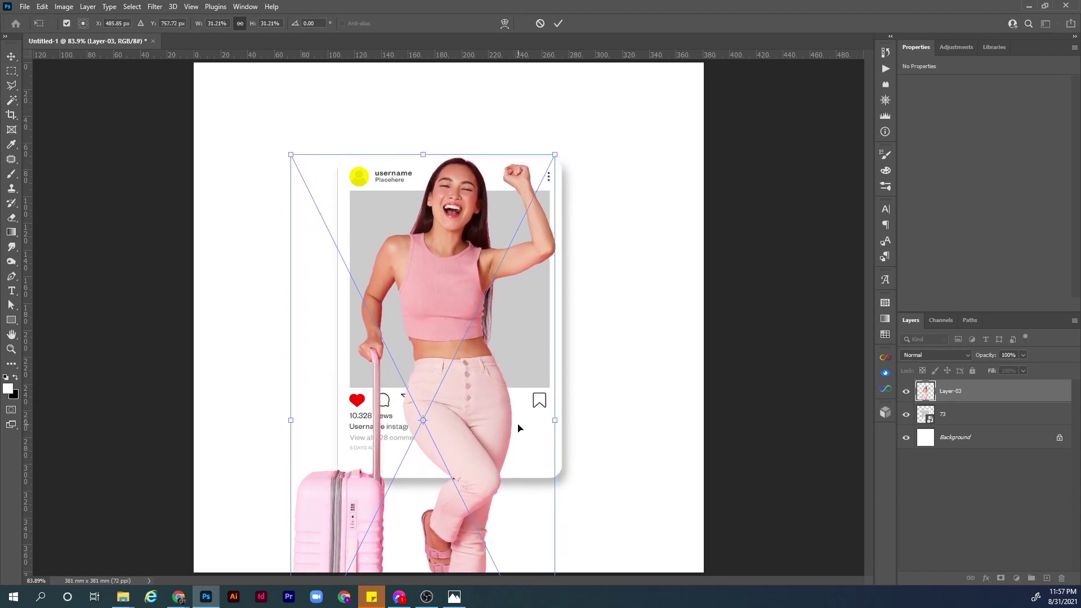
key(Return)
key(w)
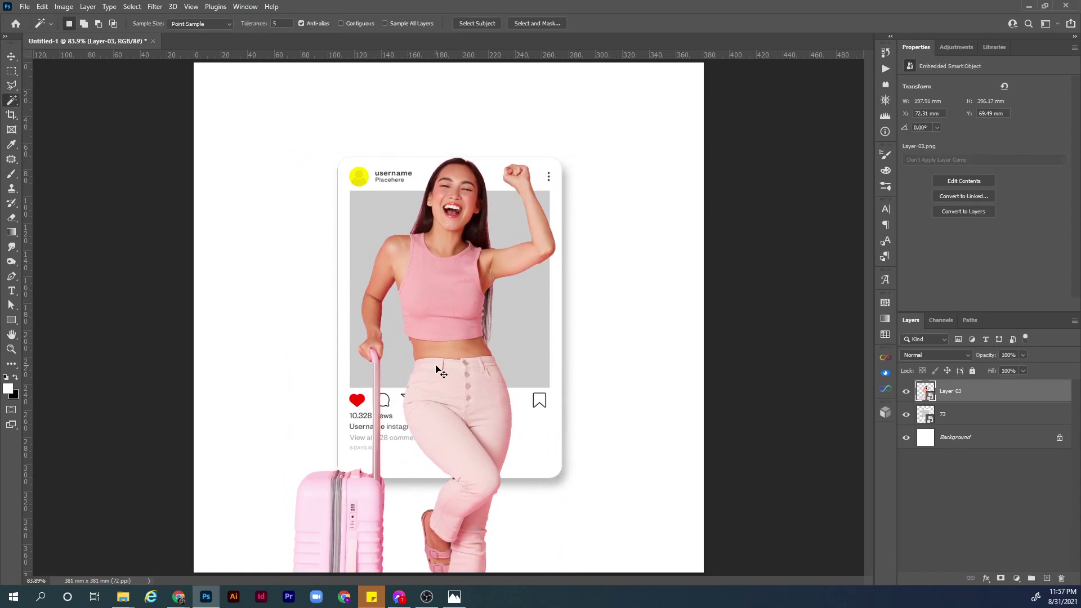
key(z)
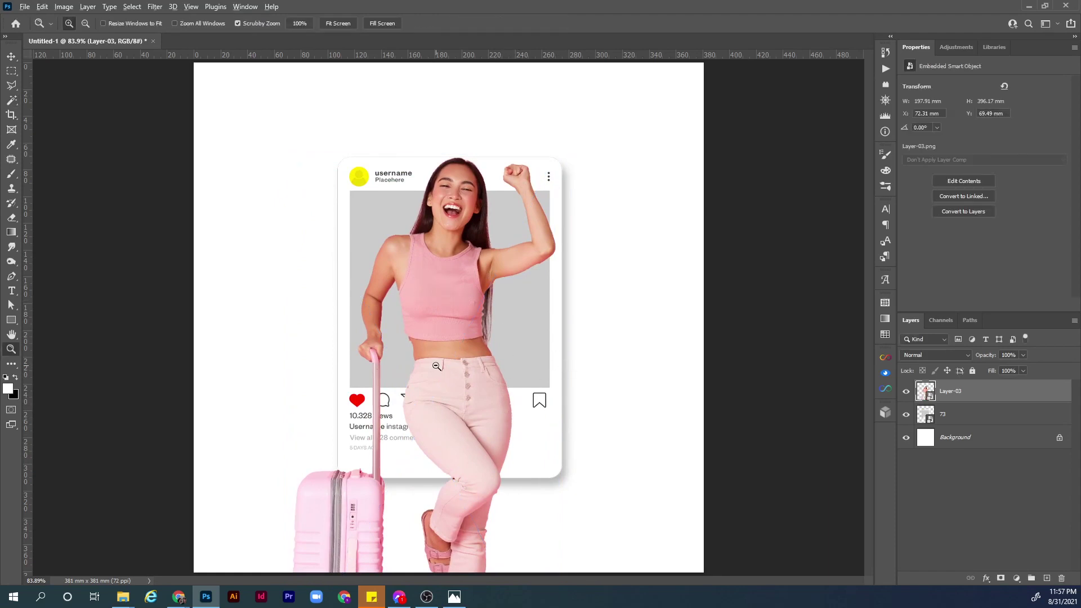
alt+click(492, 372)
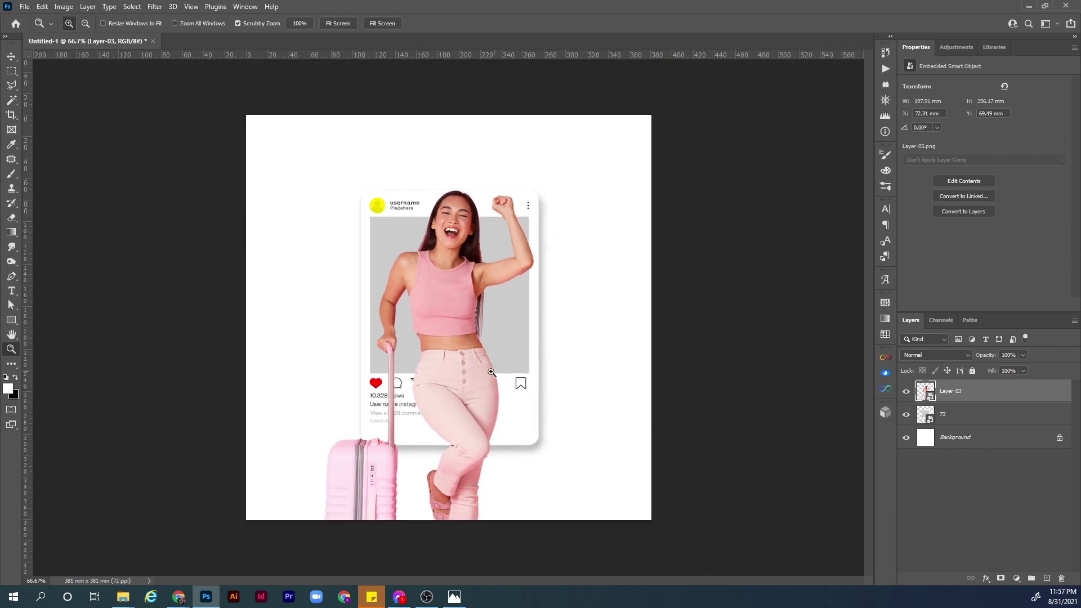
click(412, 380)
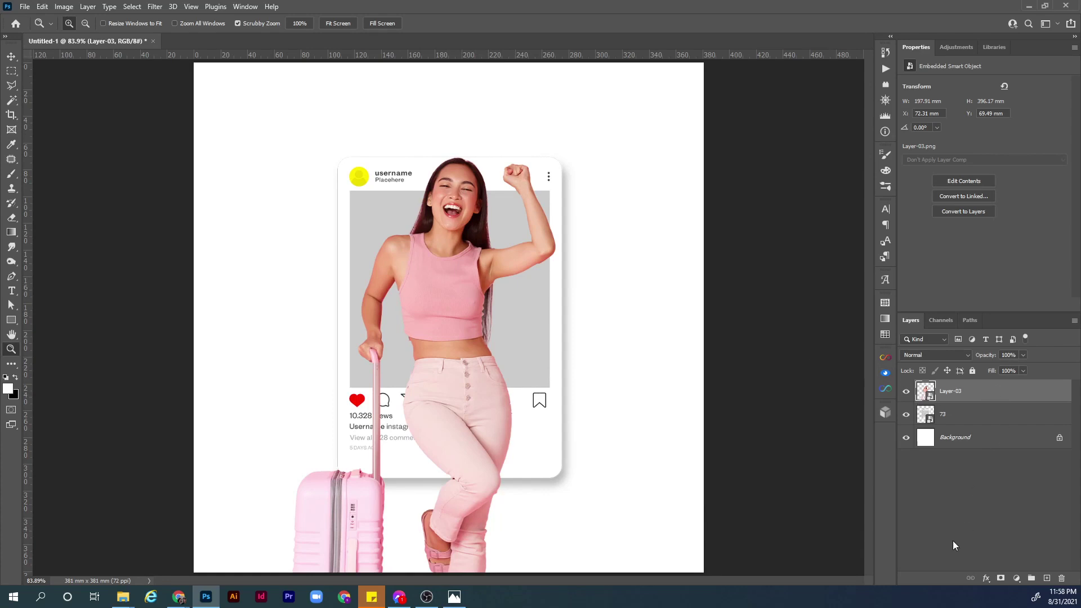
Step: Add a layer mask to Layer-03 and select a rectangle around the legs and suitcase below the grey photo placeholder
click(1001, 580)
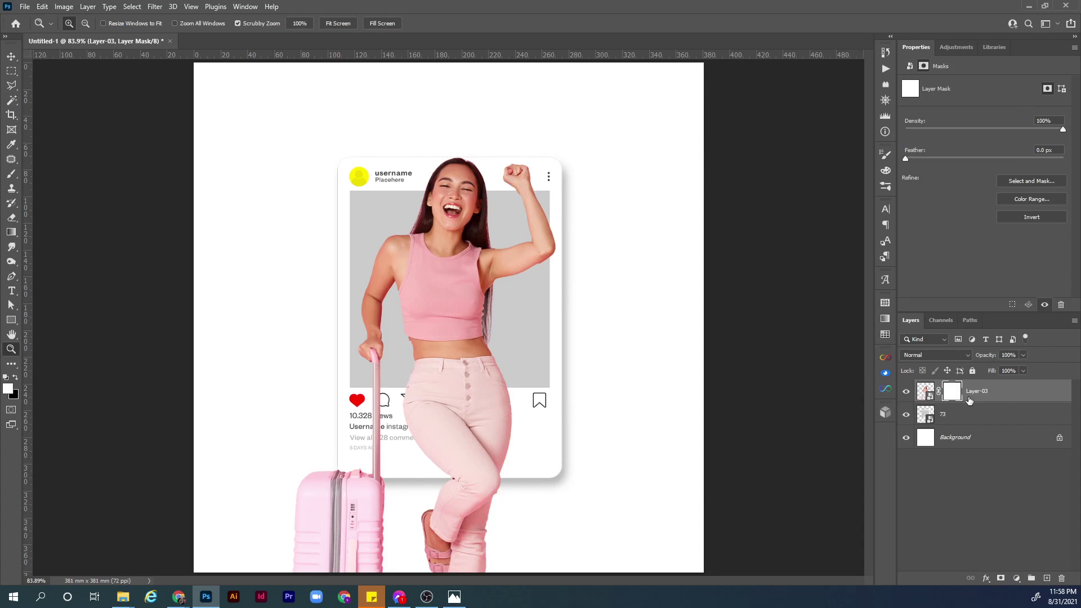
key(m)
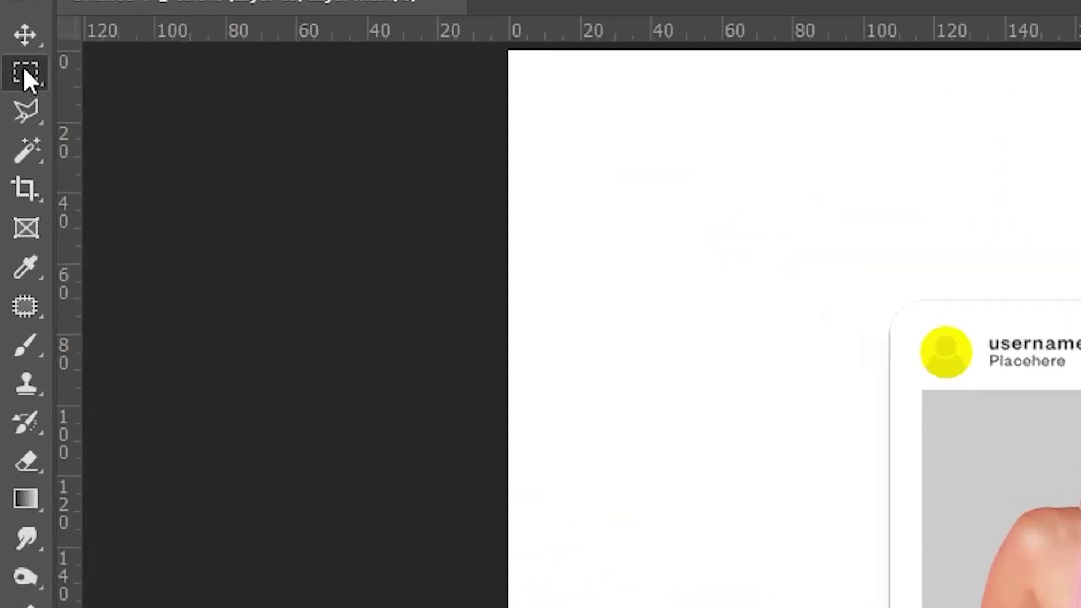
right_click(14, 71)
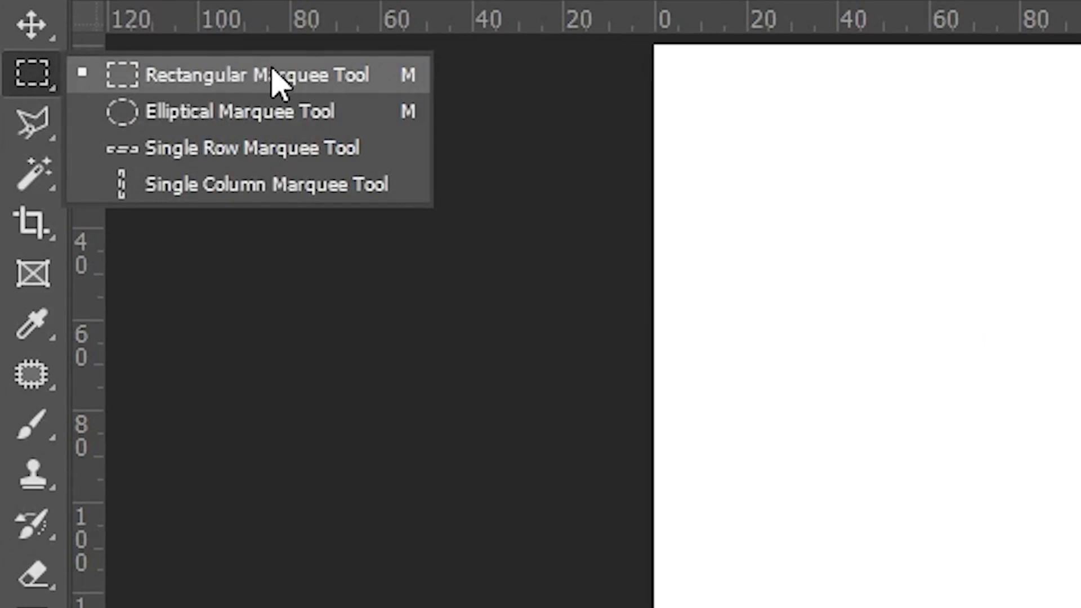
click(340, 88)
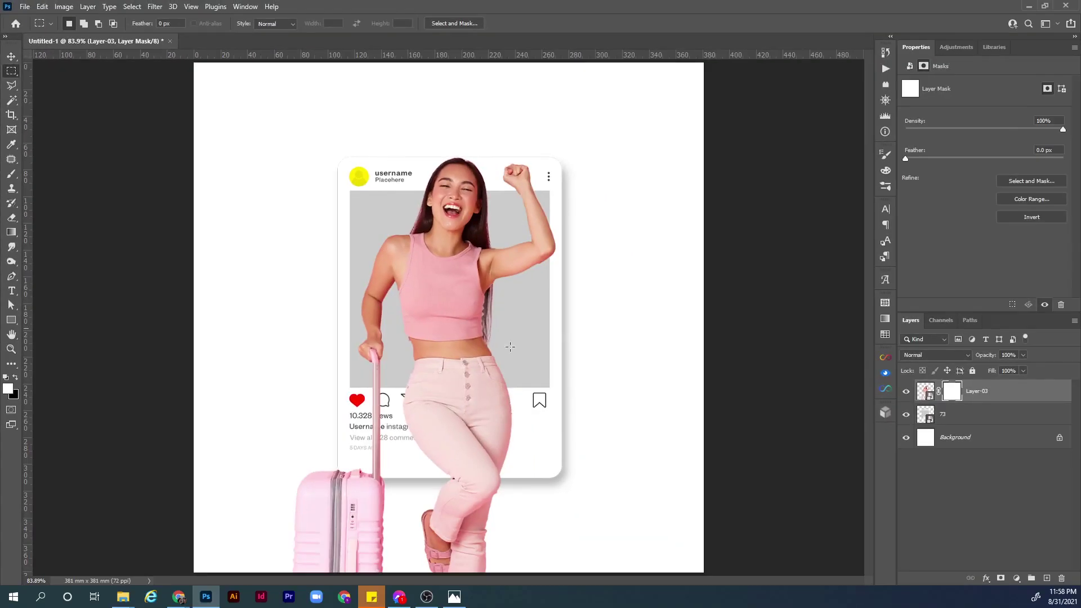
key(z)
drag(527, 397, 163, 568)
key(m)
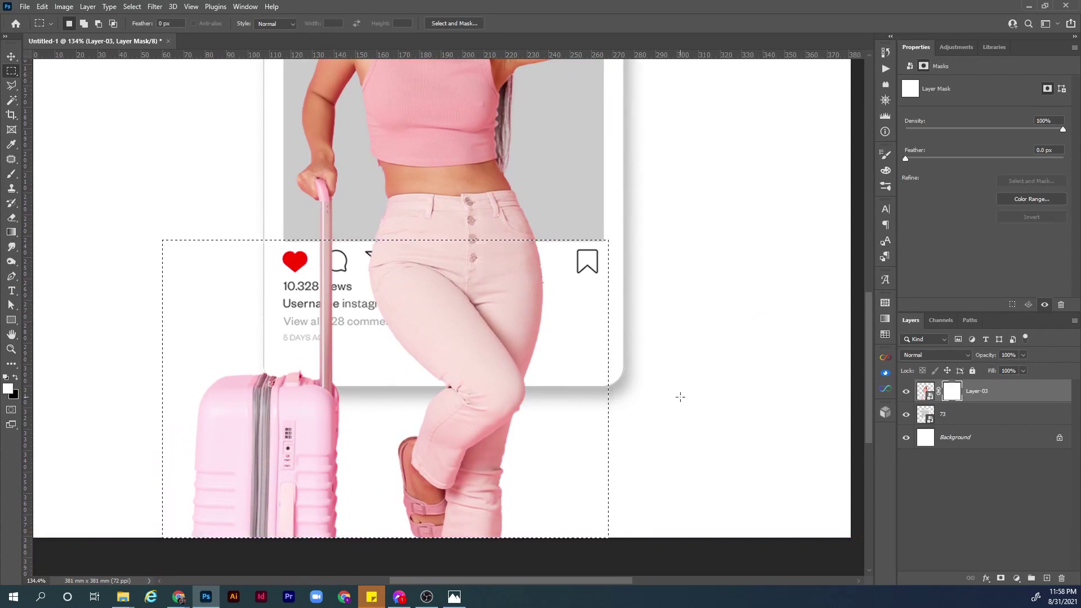
Step: Set the foreground colour to 000000, fill the selected area of Layer-03's mask with it, and deselect
click(9, 391)
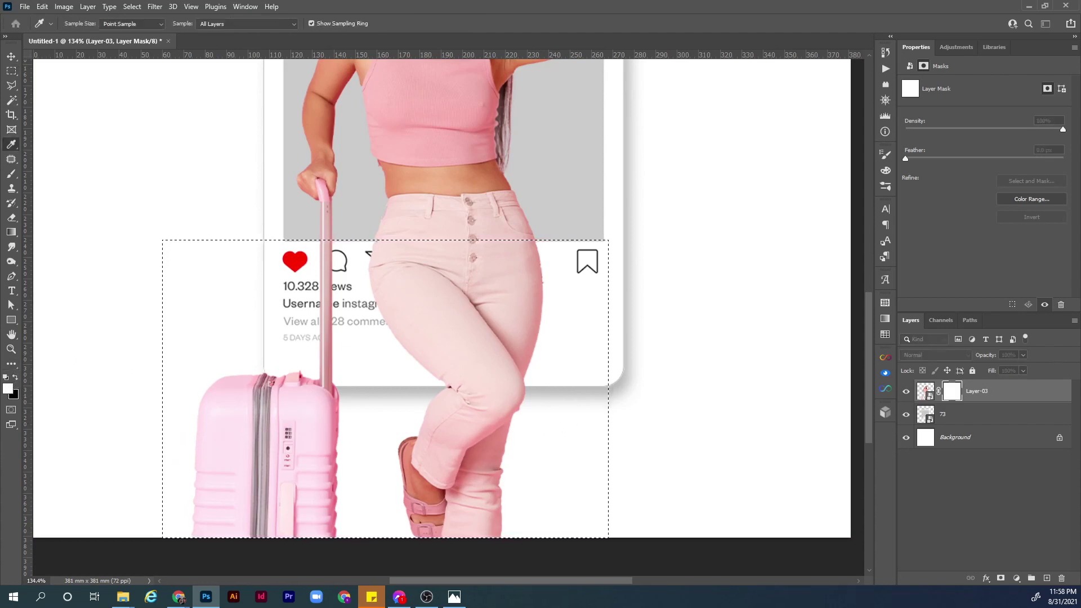
text(000000)
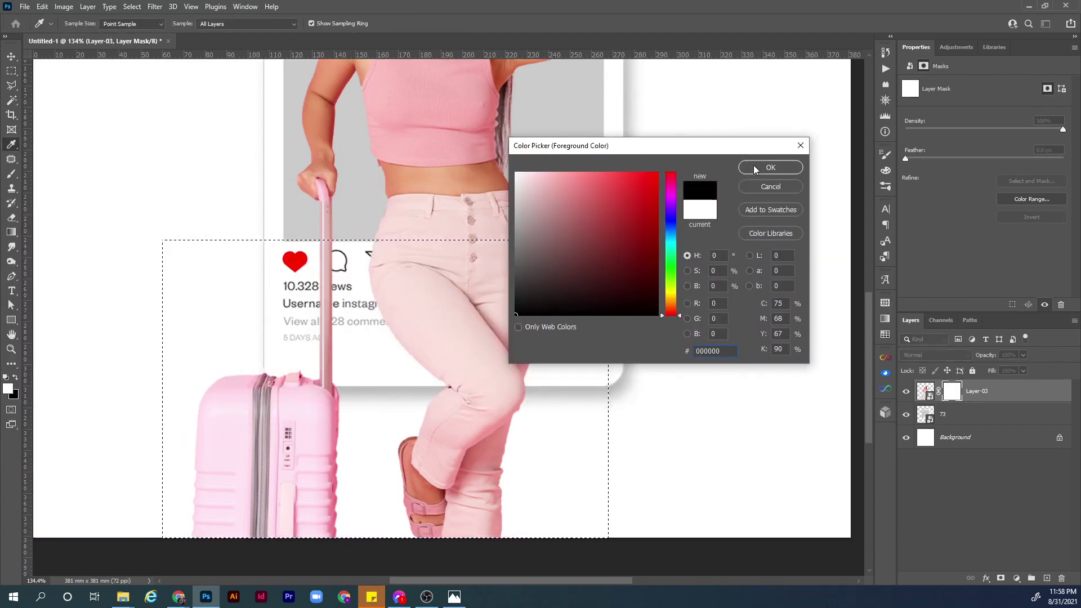
click(770, 167)
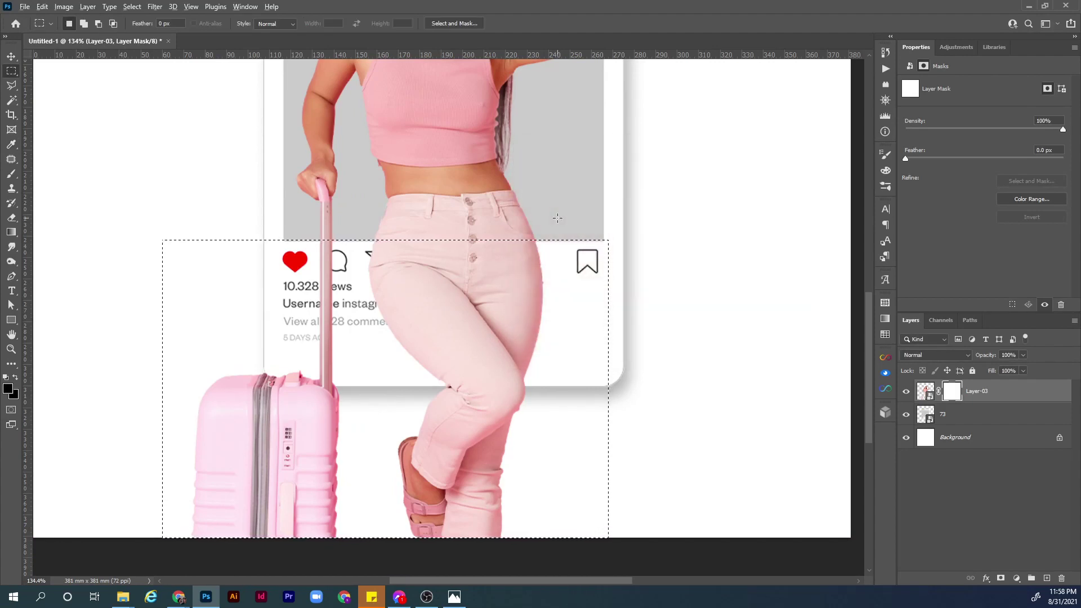
key(alt+BackSpace)
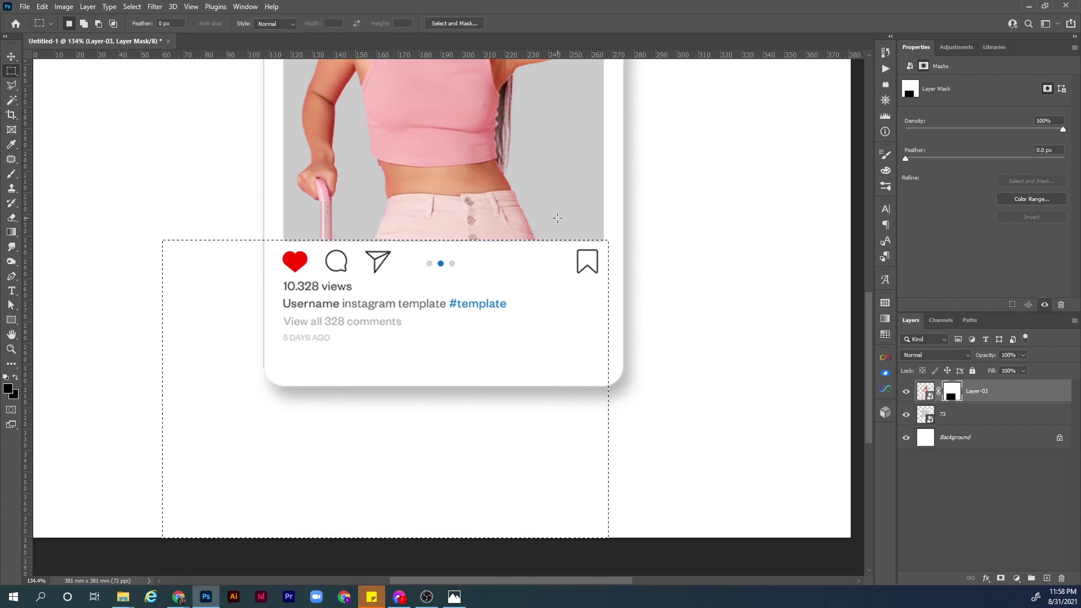
key(ctrl+d)
key(ctrl+0)
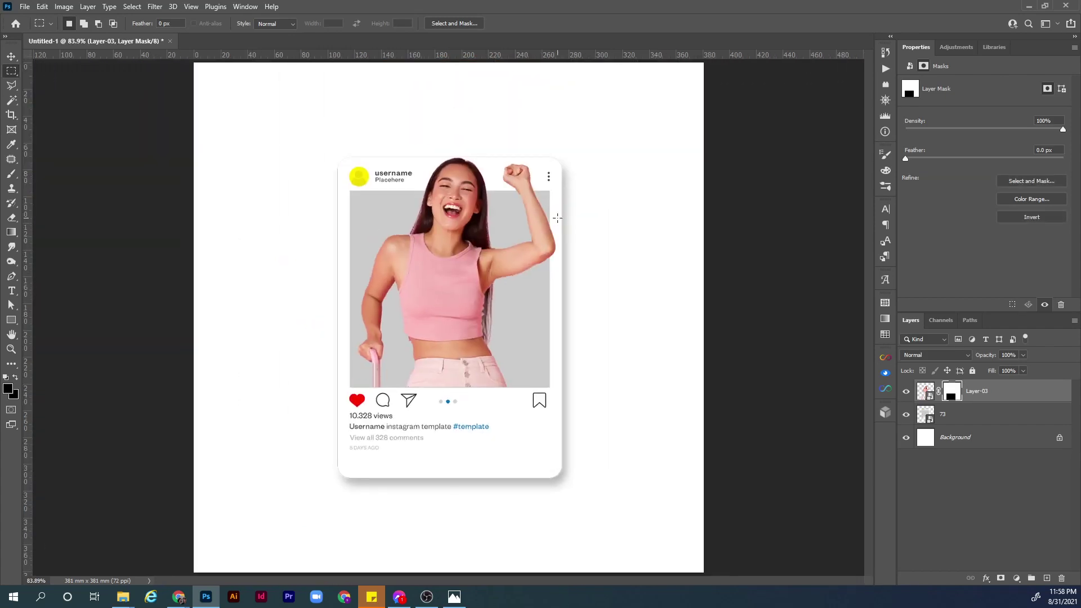
Step: Nudge the masked Layer-03 image down 2 pixels so its cut edge meets the lower edge of the grey placeholder
key(z)
drag(508, 282, 537, 381)
key(v)
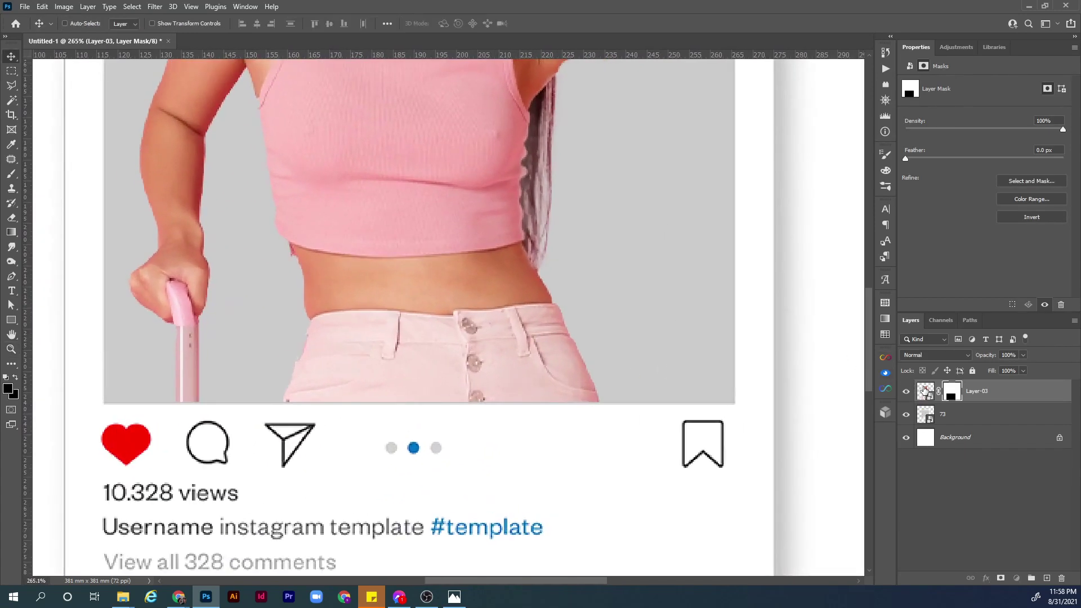
click(925, 391)
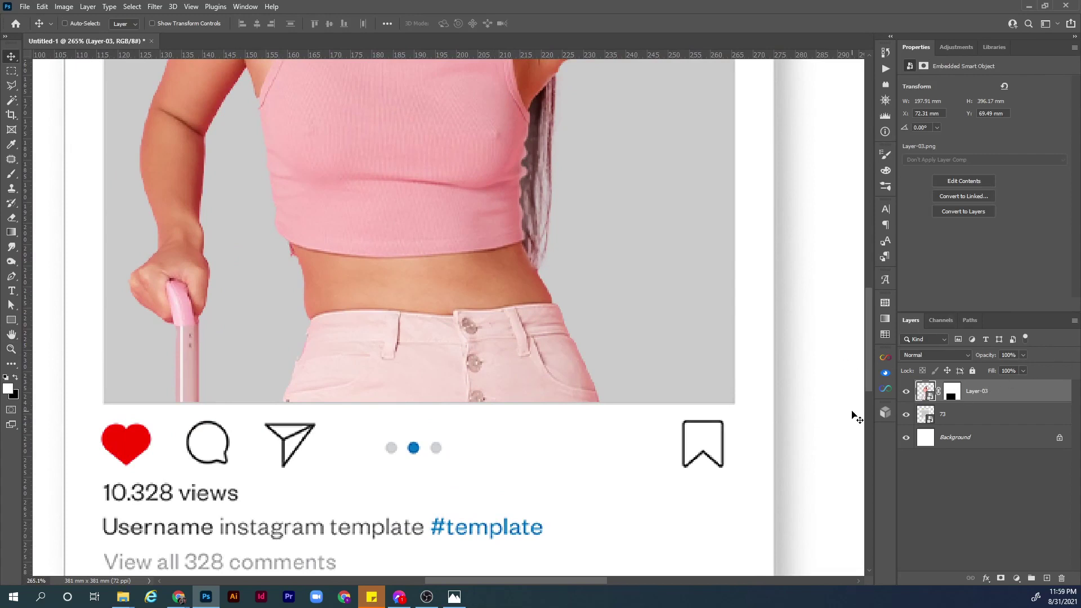
key(Down)
key(Down)
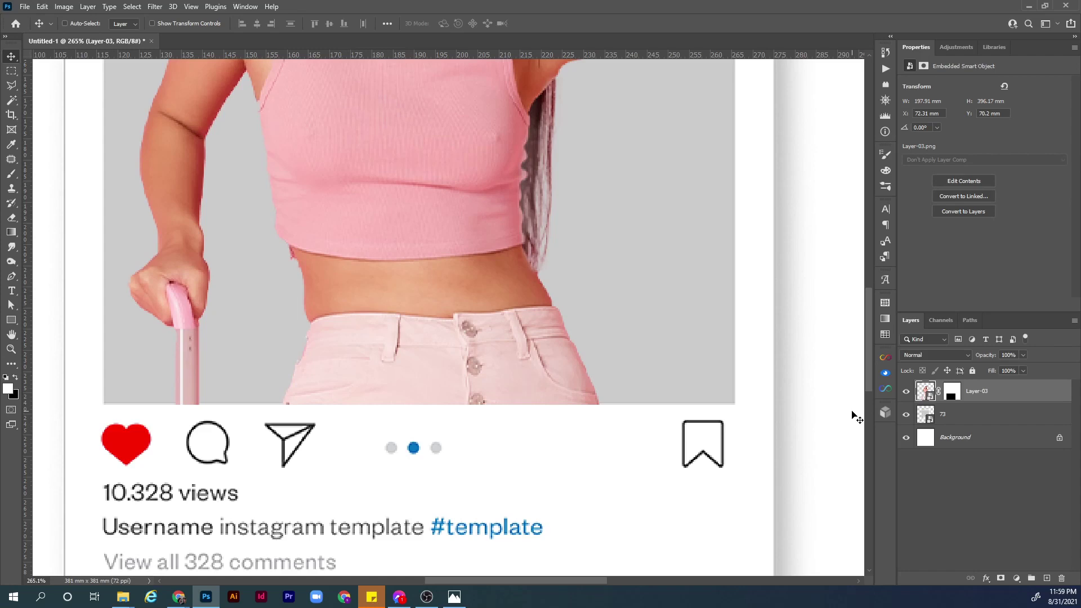
key(ctrl+0)
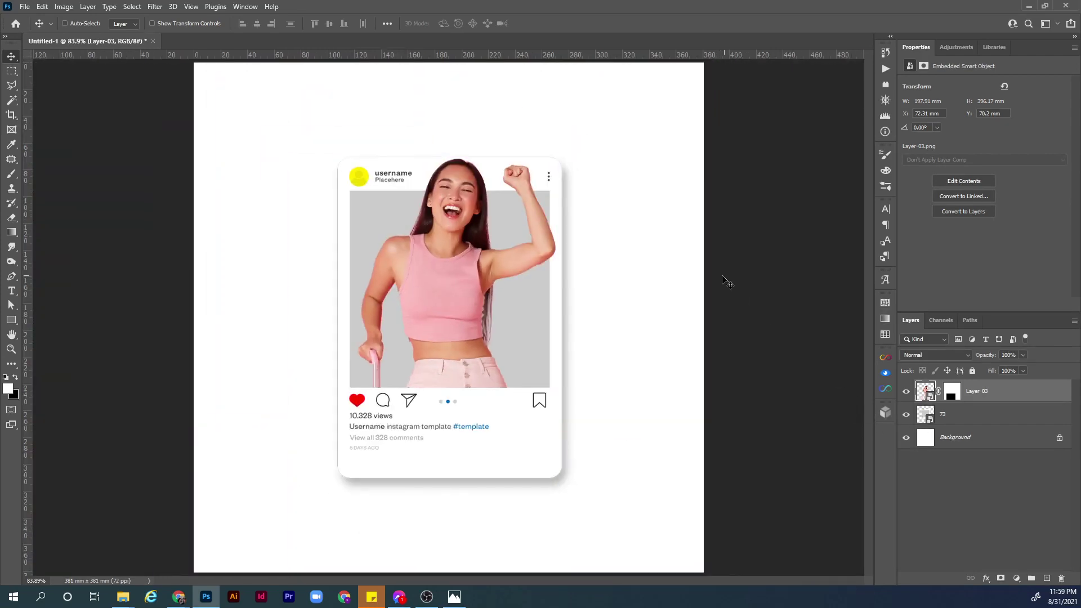
key(alt+Tab)
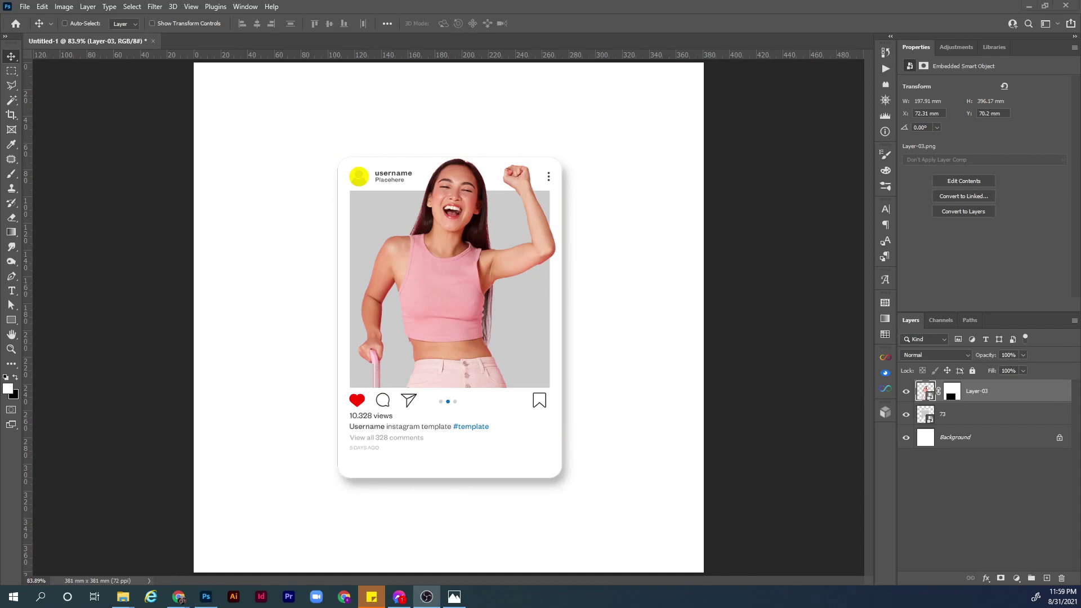
key(alt+Tab)
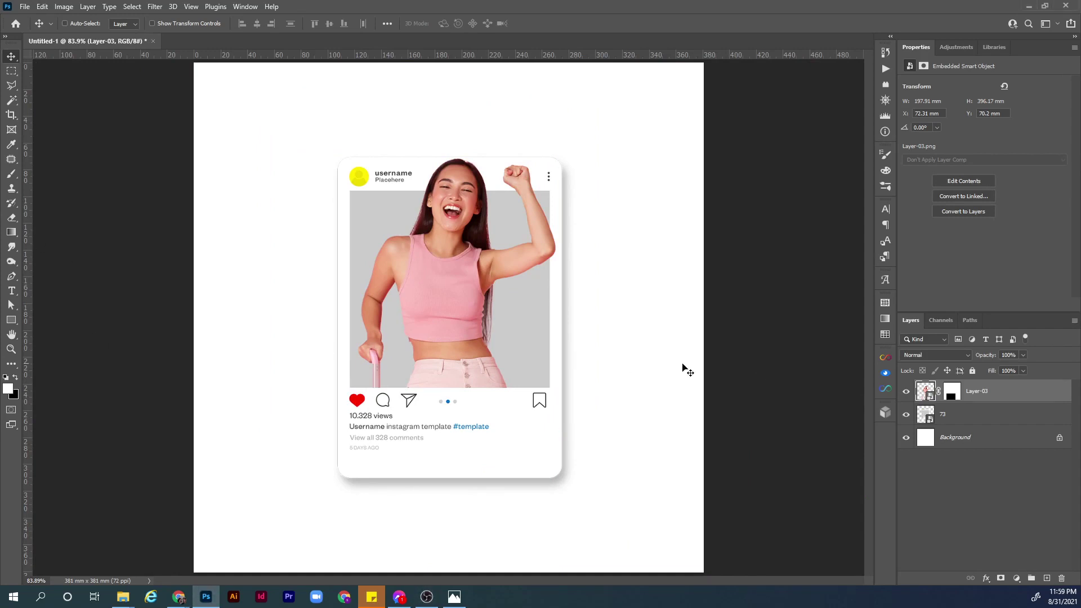
Step: Add a Solid Color fill layer directly above the Background, using the pink f5b5b6 sampled from the woman's top
click(979, 438)
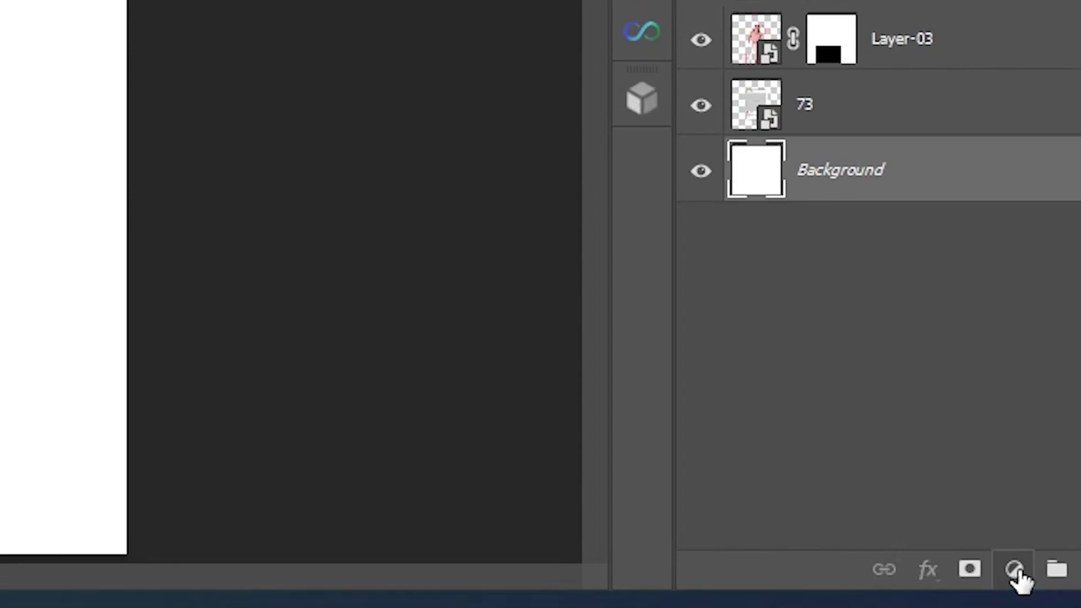
click(1015, 570)
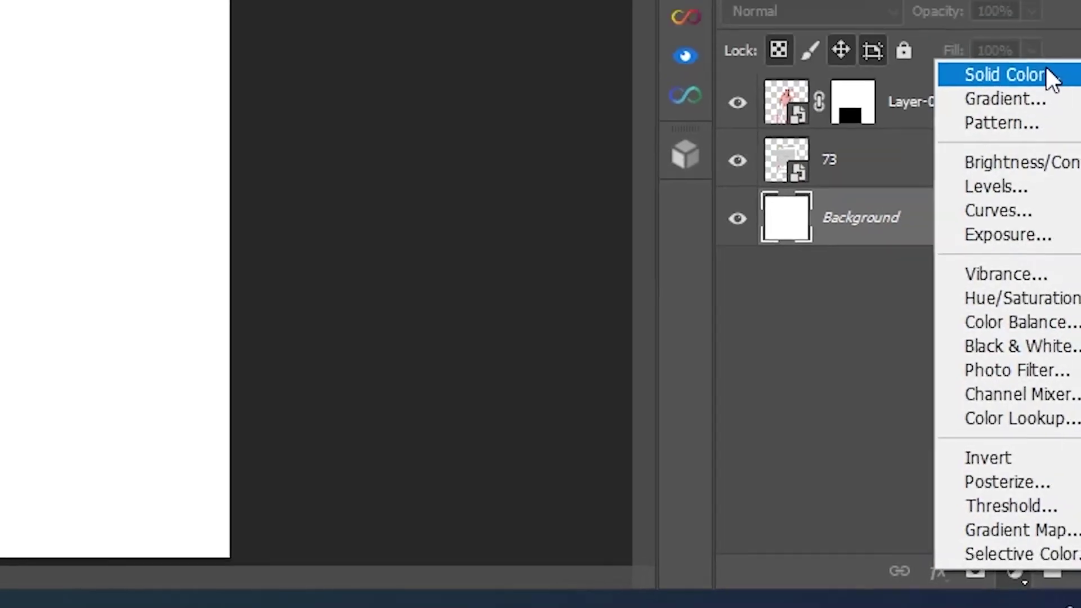
click(1008, 75)
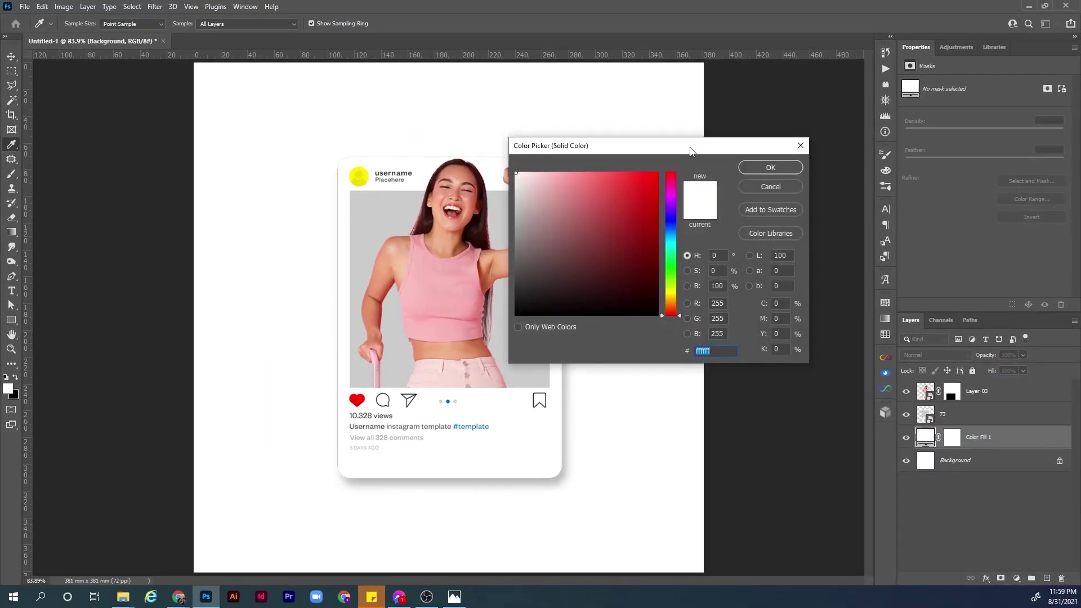
drag(690, 150, 774, 128)
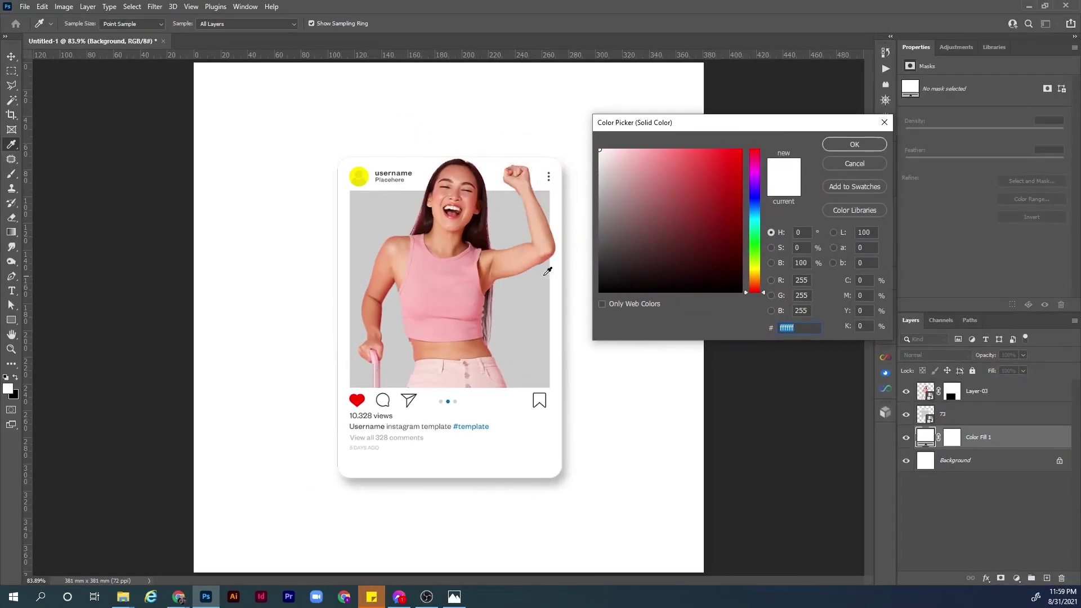
click(454, 278)
click(854, 145)
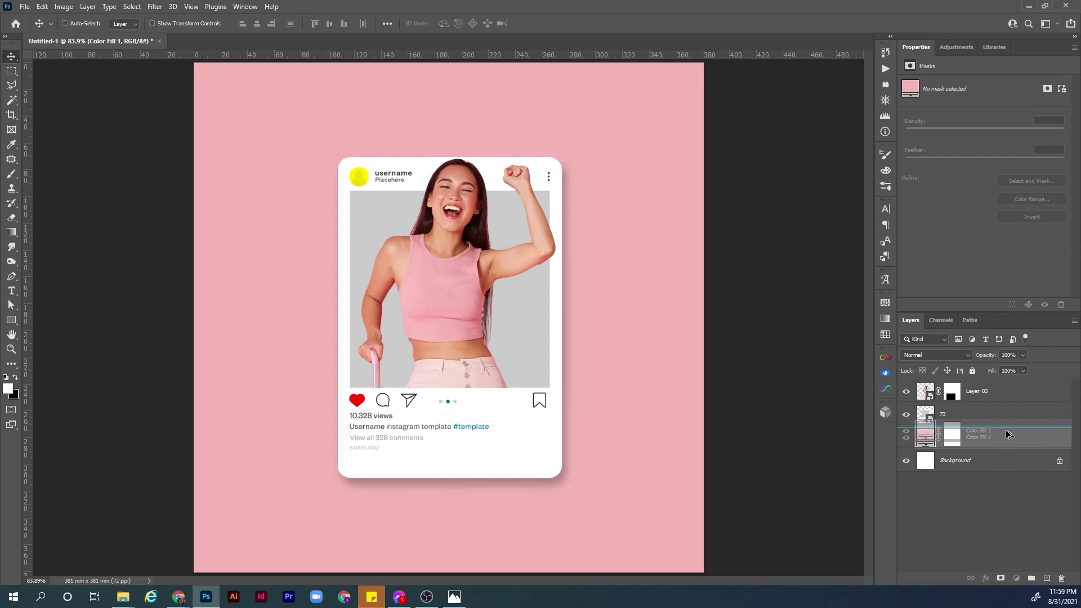
Step: Duplicate the pink fill layer, recolour the copy to a bright violet, and move it below the pink Color Fill 1
key(ctrl+j)
double_click(931, 441)
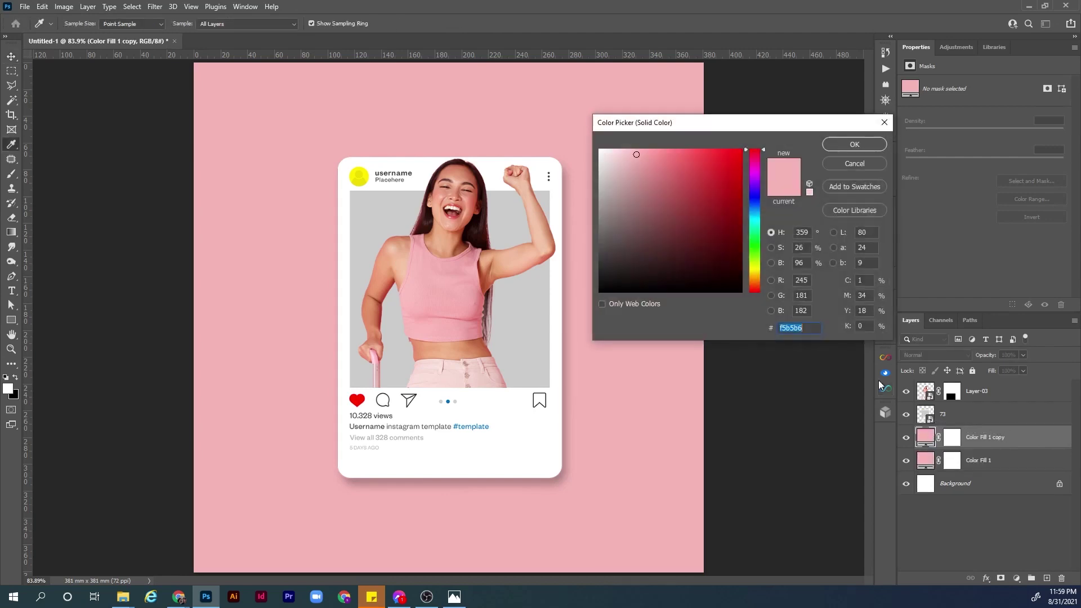
drag(765, 151, 768, 176)
mouse_move(699, 163)
mouse_down()
mouse_move(710, 161)
mouse_move(663, 157)
mouse_up()
click(839, 150)
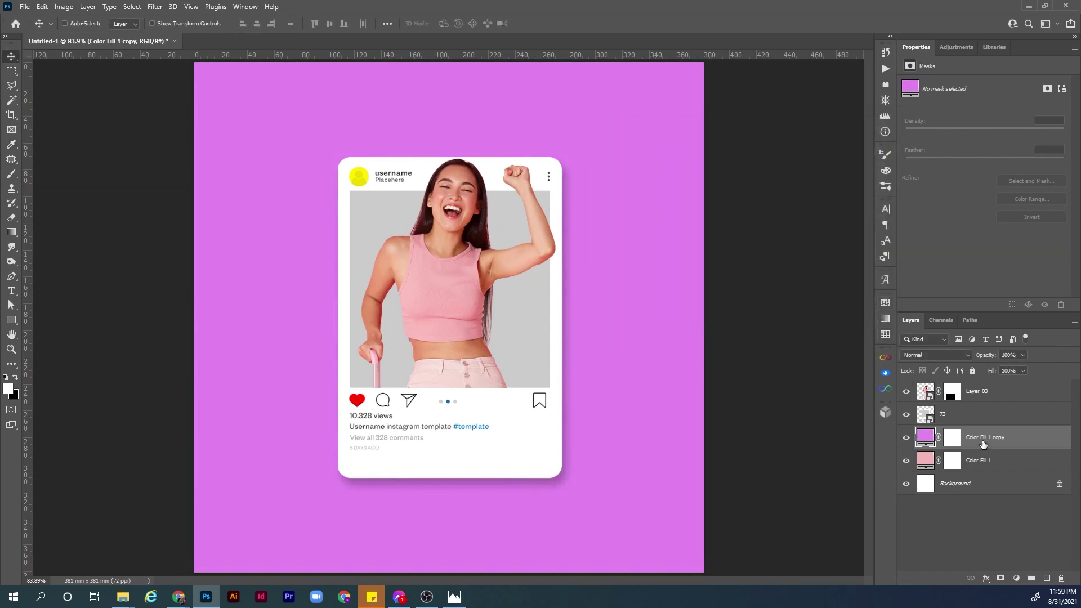
drag(985, 443, 979, 476)
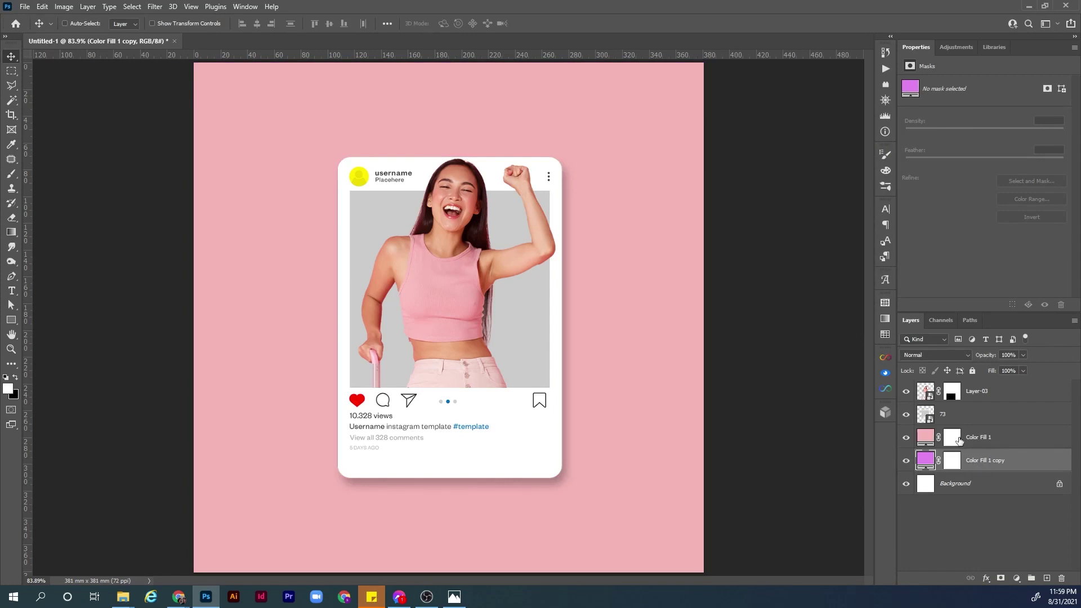
Step: Paint Color Fill 1's mask with a soft 596-pixel black brush at 5% opacity, blending violet into the upper and right-hand parts of the canvas
click(959, 442)
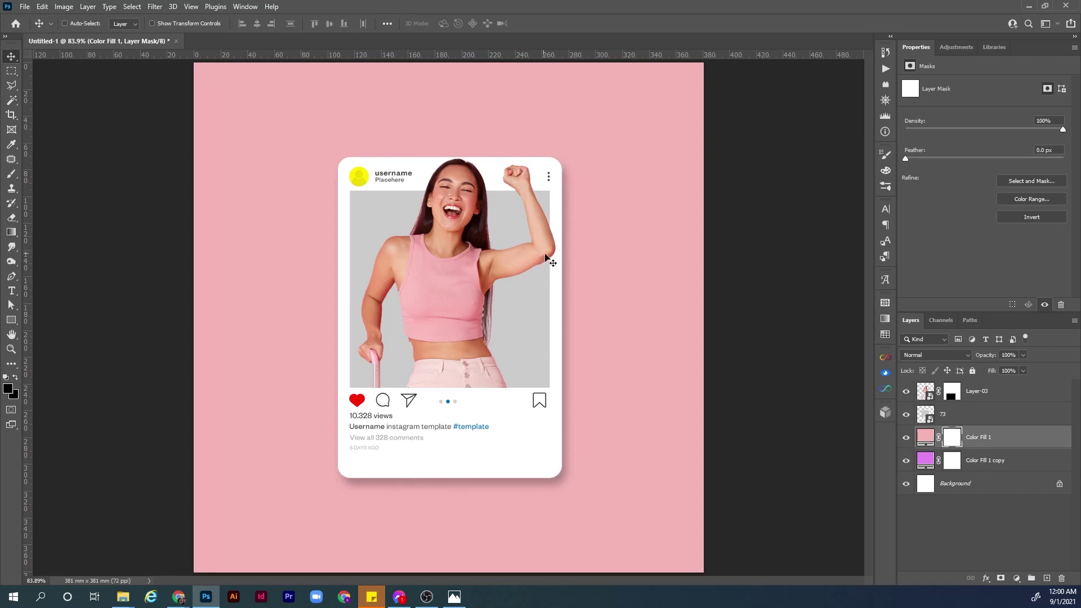
key(b)
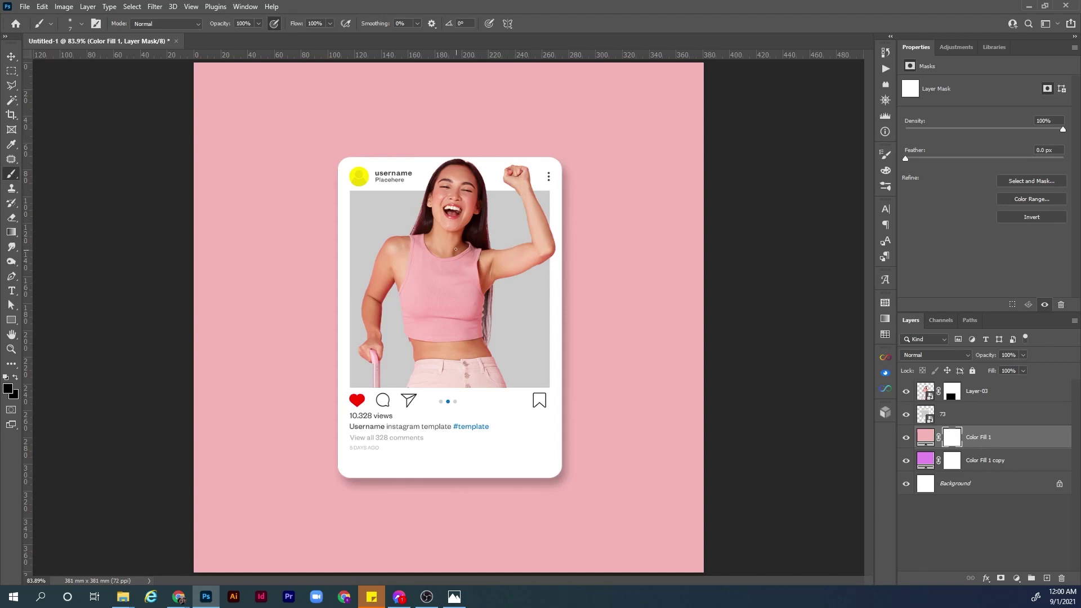
drag(542, 254, 666, 259)
click(9, 390)
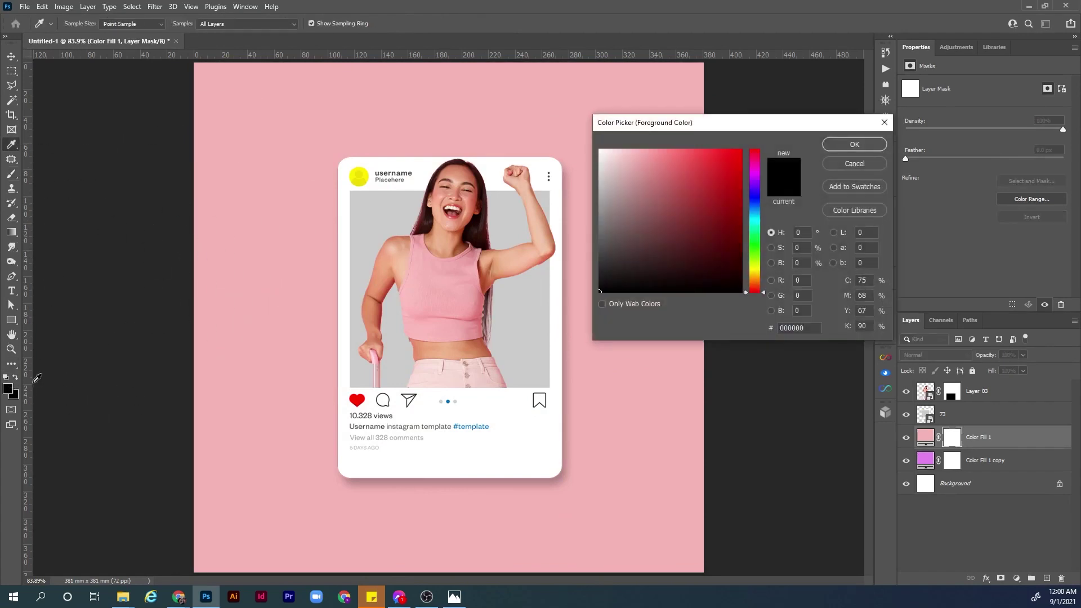
click(854, 145)
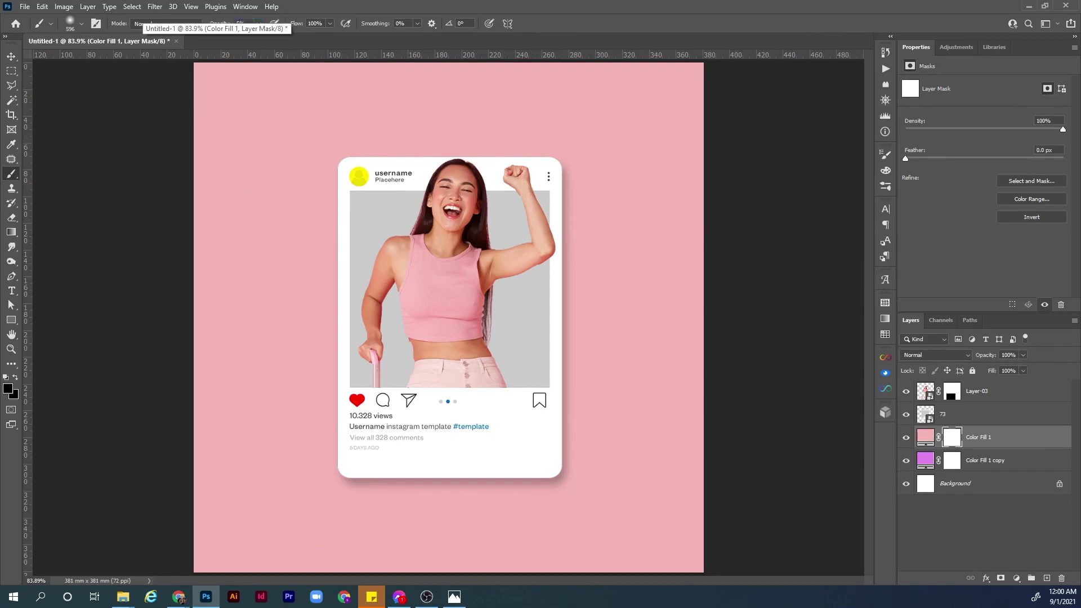
mouse_move(673, 120)
mouse_down()
mouse_move(544, 81)
mouse_move(529, 63)
mouse_move(517, 86)
mouse_move(408, 75)
mouse_move(492, 177)
mouse_move(494, 145)
mouse_move(553, 131)
mouse_move(567, 133)
mouse_move(563, 154)
mouse_move(591, 181)
mouse_up()
key(F5)
click(662, 199)
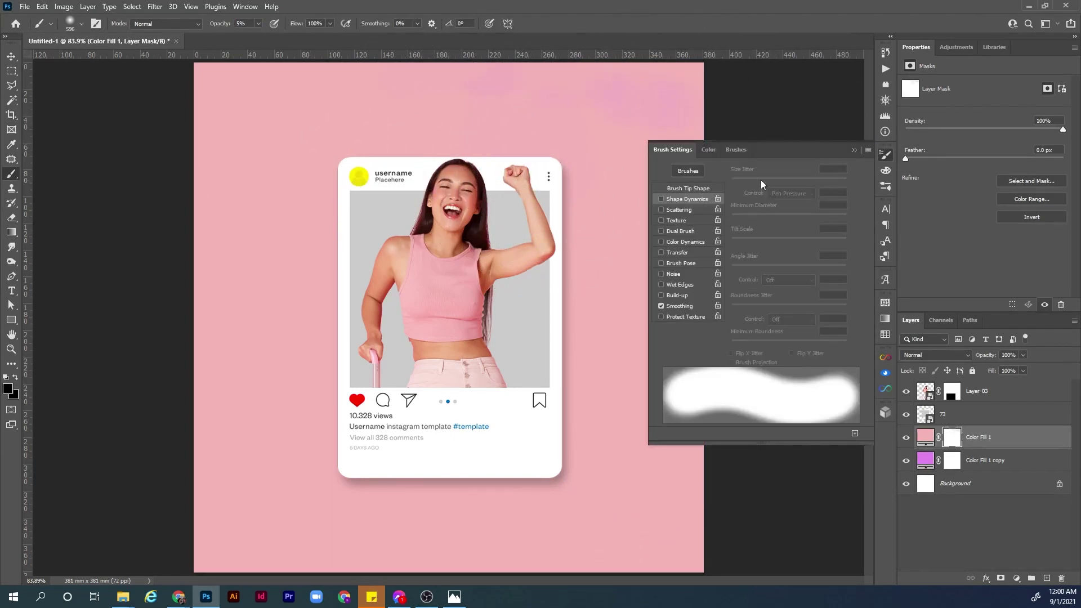
click(854, 150)
mouse_move(584, 128)
mouse_down()
mouse_move(631, 137)
mouse_move(447, 88)
mouse_move(639, 143)
mouse_move(676, 224)
mouse_move(647, 197)
mouse_move(655, 247)
mouse_move(709, 361)
mouse_move(697, 431)
mouse_move(570, 207)
mouse_move(380, 62)
mouse_move(280, 88)
mouse_move(394, 144)
mouse_move(654, 458)
mouse_move(696, 457)
mouse_move(670, 439)
mouse_move(689, 340)
mouse_move(646, 122)
mouse_move(436, 88)
mouse_move(246, 79)
mouse_move(371, 155)
mouse_move(606, 373)
mouse_move(664, 453)
mouse_move(711, 471)
mouse_move(702, 499)
mouse_move(706, 329)
mouse_move(677, 126)
mouse_move(626, 108)
mouse_move(268, 97)
mouse_move(310, 112)
mouse_move(493, 307)
mouse_move(682, 422)
mouse_move(712, 475)
mouse_move(731, 485)
mouse_move(706, 494)
mouse_move(692, 255)
mouse_move(767, 267)
mouse_move(620, 118)
mouse_move(634, 206)
mouse_move(570, 339)
mouse_move(379, 284)
mouse_move(376, 307)
mouse_move(316, 281)
mouse_move(270, 287)
mouse_move(237, 252)
mouse_move(407, 366)
mouse_move(500, 465)
mouse_move(549, 497)
mouse_move(571, 476)
mouse_move(366, 347)
mouse_move(233, 219)
mouse_move(411, 300)
mouse_move(542, 434)
mouse_move(576, 495)
mouse_move(563, 230)
mouse_move(632, 158)
mouse_move(650, 163)
mouse_move(657, 149)
mouse_move(647, 169)
mouse_move(687, 169)
mouse_move(724, 157)
mouse_up()
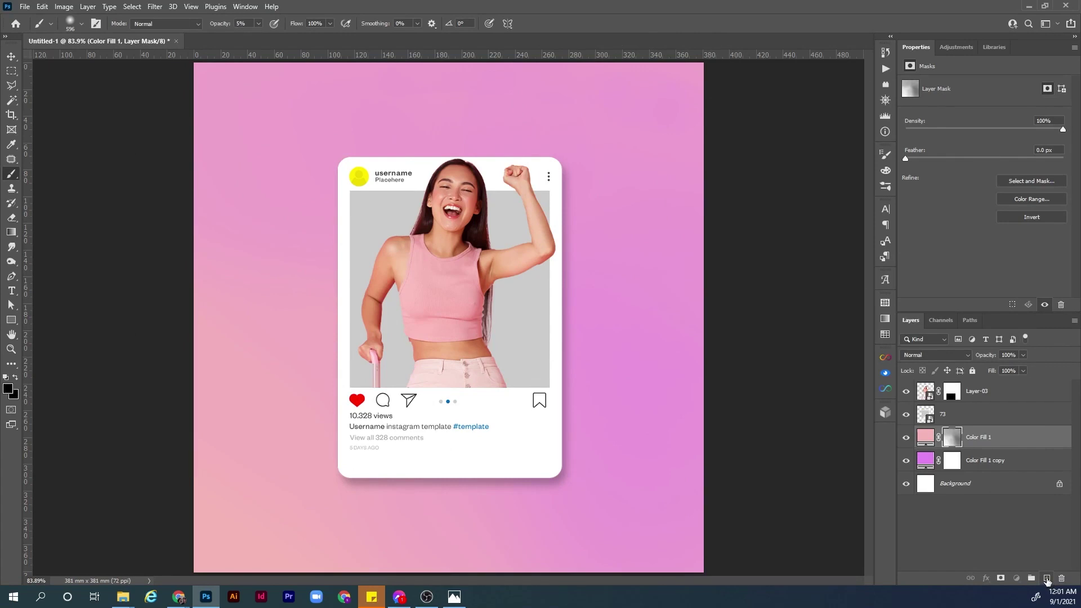
Step: Add a new layer above Color Fill 1 and fill it with a linear Black, White gradient from the canvas's lower-left to upper-right corner
click(1047, 580)
key(x)
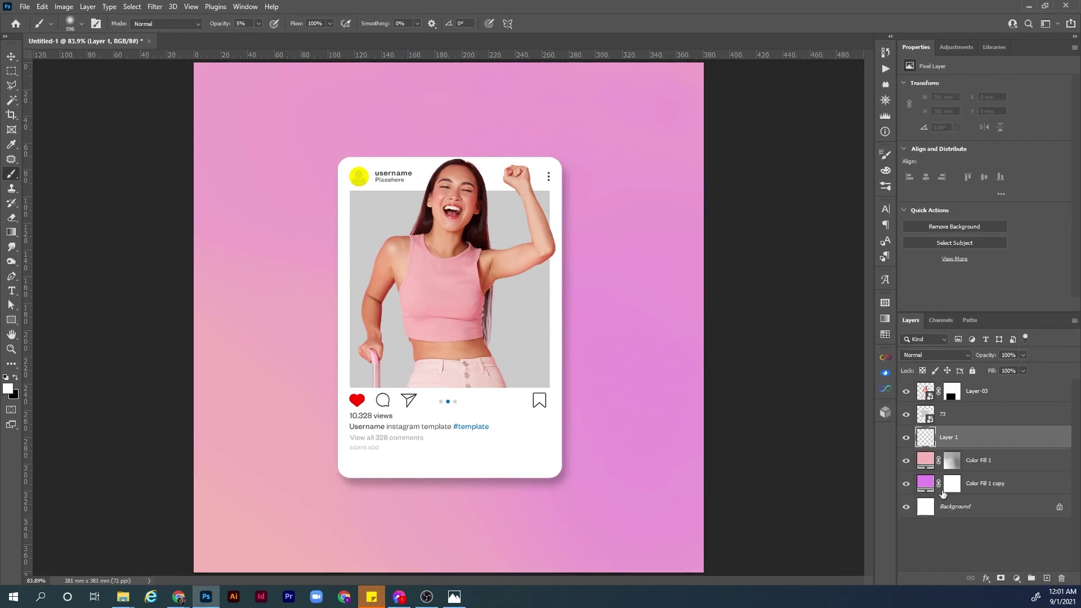
key(g)
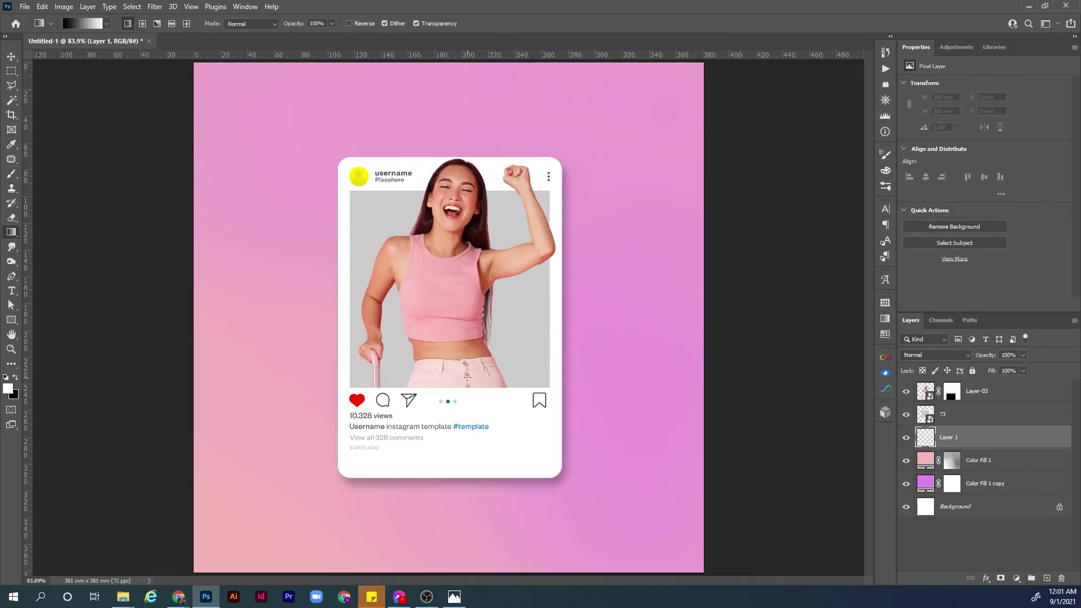
click(92, 25)
click(417, 197)
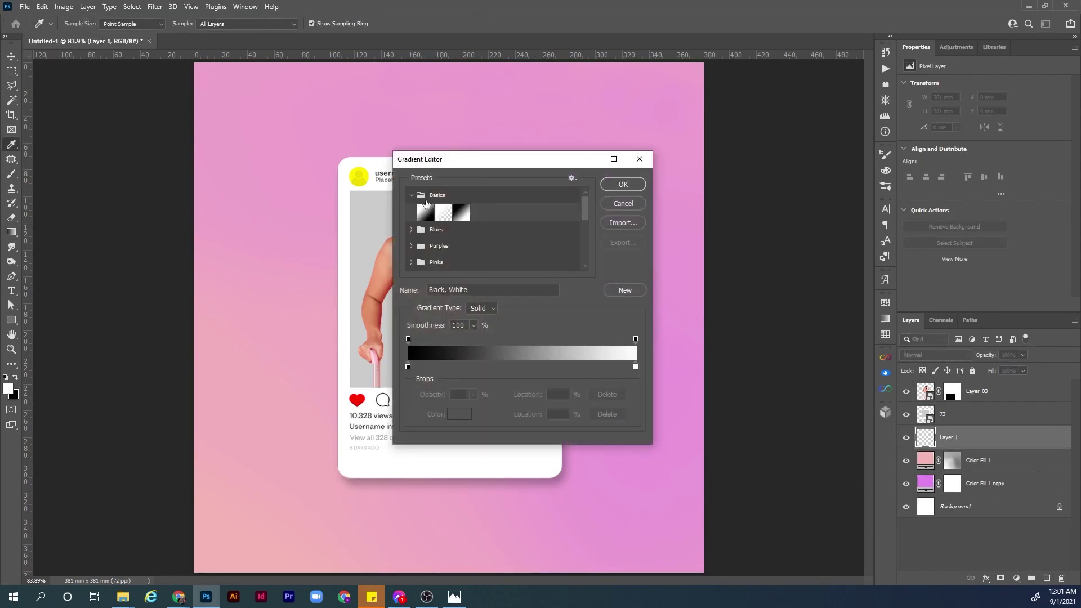
click(623, 185)
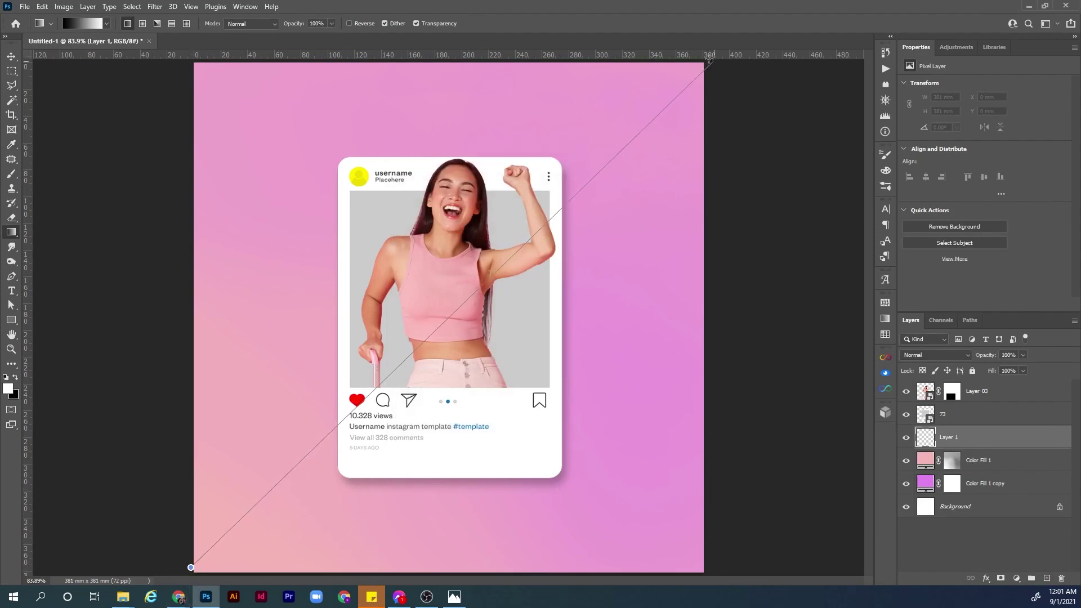
drag(714, 61, 714, 61)
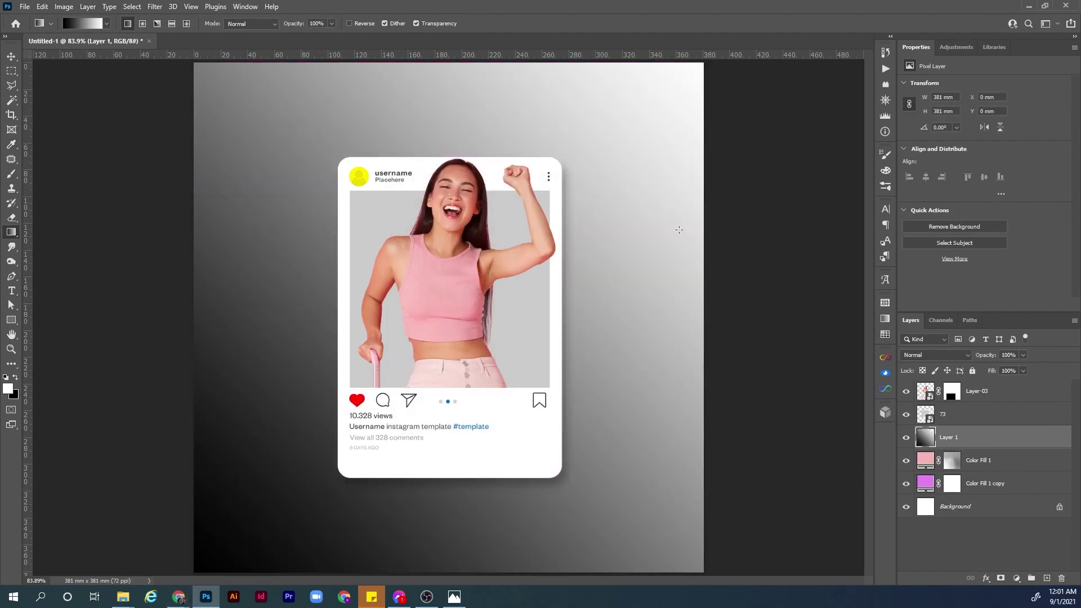
Step: Set Layer 1's blend mode to Soft Light and compare the background with and without it
click(961, 353)
click(936, 448)
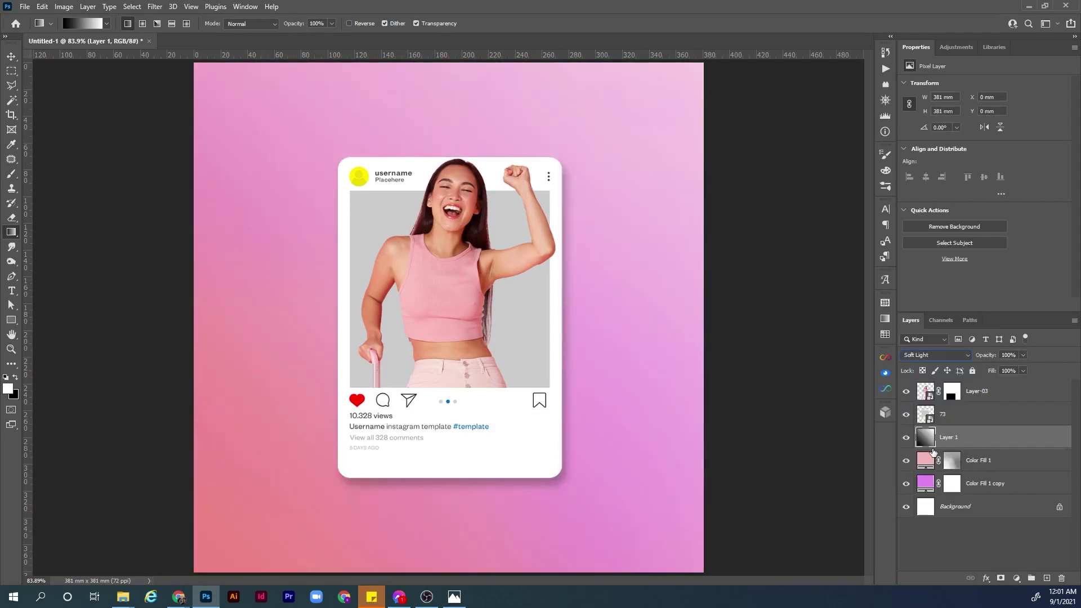
click(908, 438)
click(905, 436)
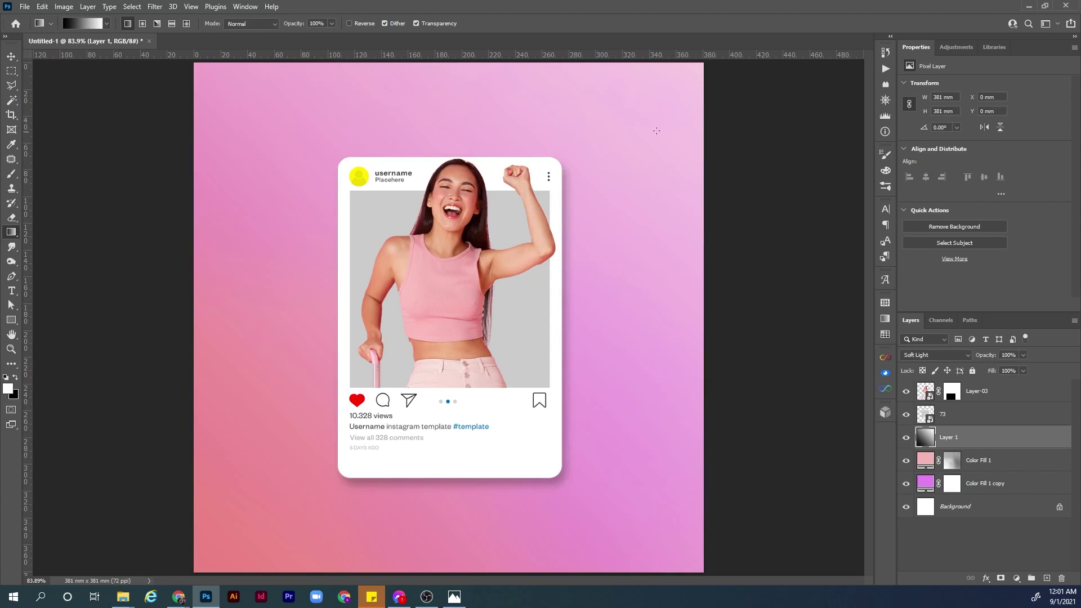
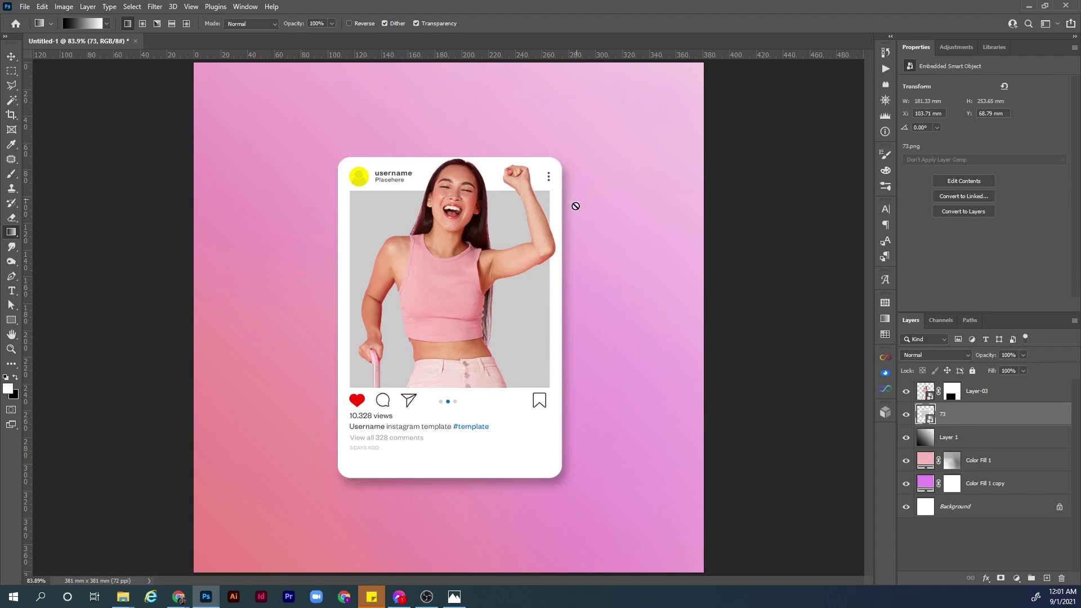
Step: Place the fantastic-blue-sky.jpg image from the universal sky folder as an embedded image above layer 73
click(25, 7)
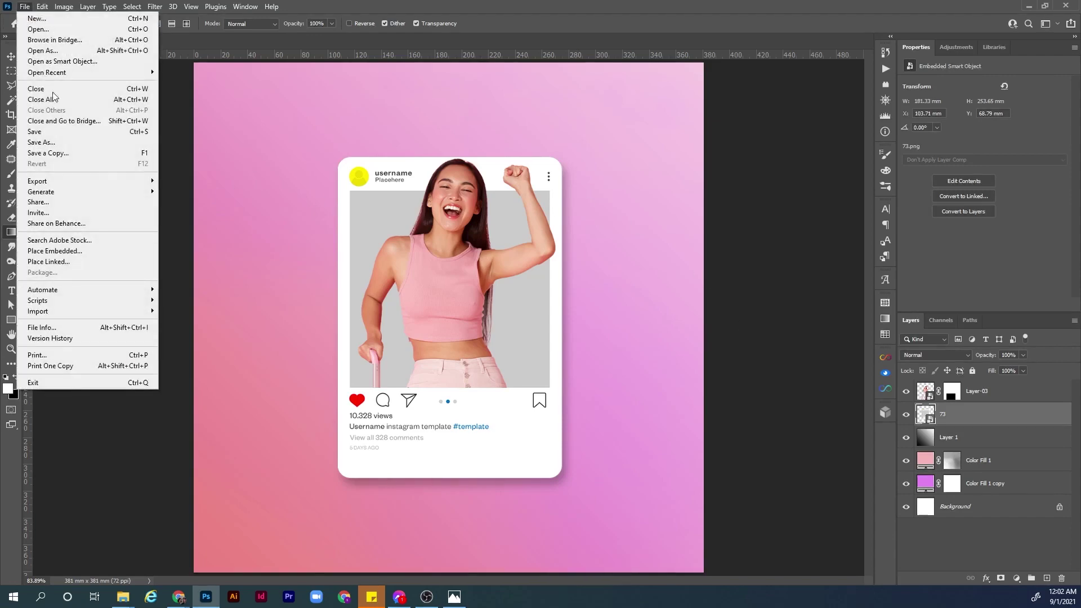
click(85, 253)
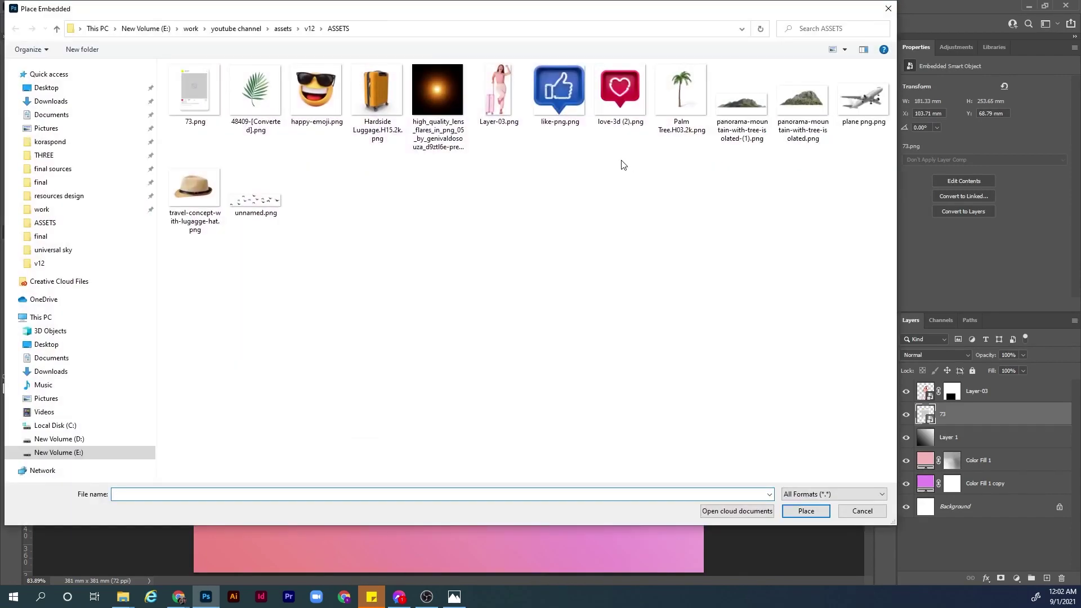
click(90, 224)
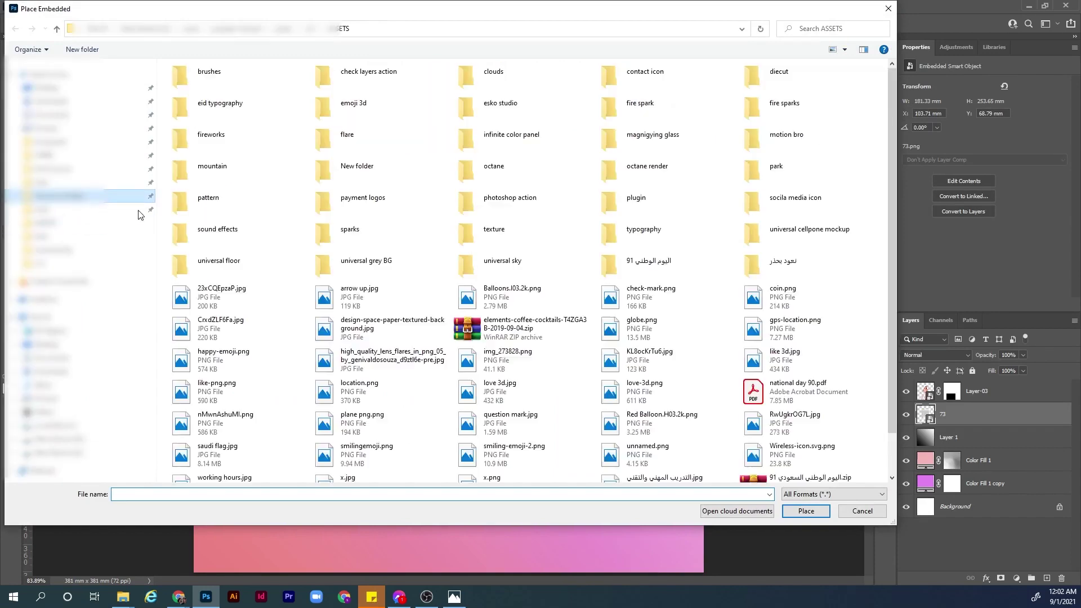
double_click(471, 274)
double_click(376, 128)
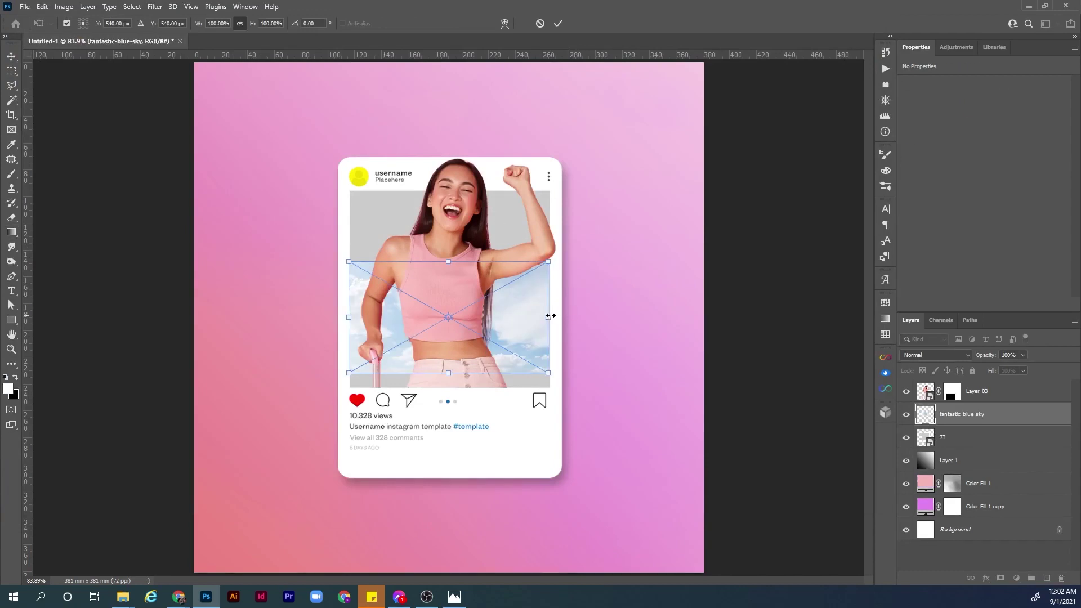
Step: Scale the sky image to about 182% and position it to cover the grey photo placeholder behind the woman
mouse_move(549, 316)
mouse_down()
mouse_move(618, 317)
mouse_move(568, 309)
mouse_up()
drag(449, 377, 451, 390)
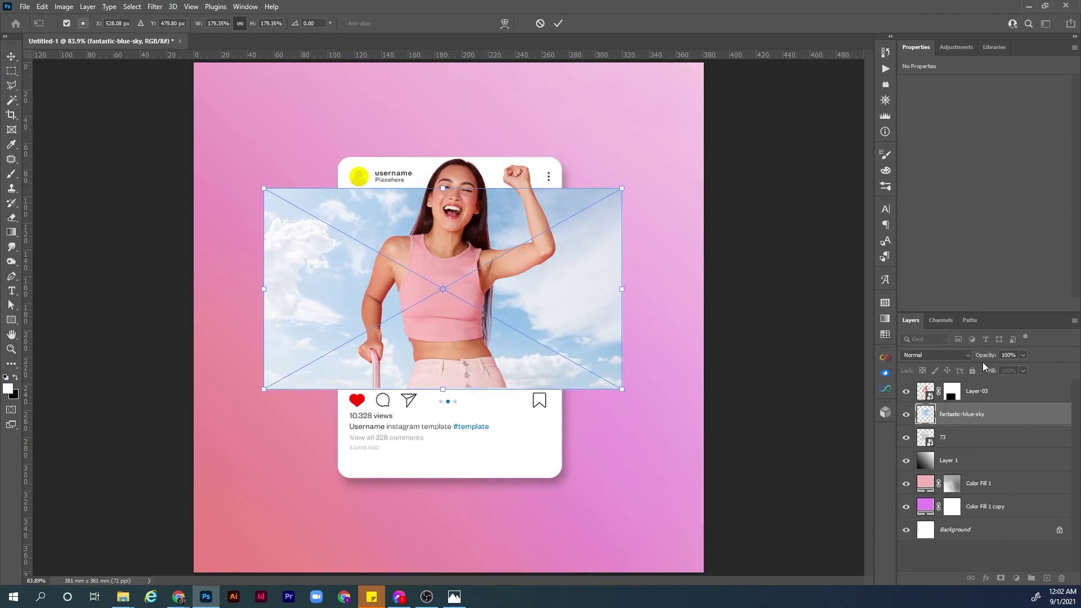
drag(989, 359, 982, 358)
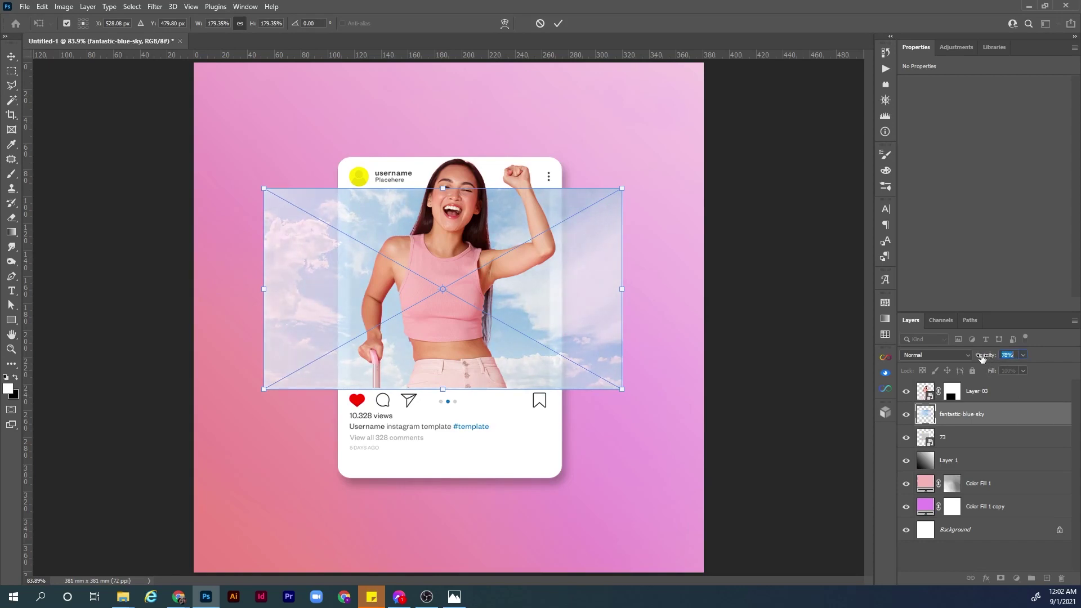
drag(445, 390, 445, 392)
drag(991, 355, 1032, 359)
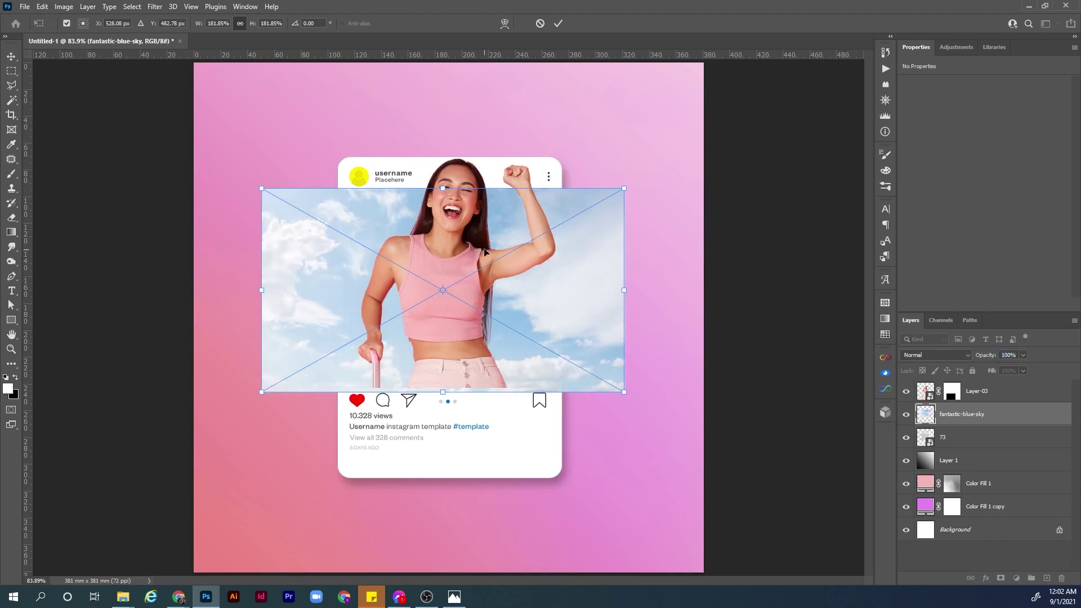
key(Return)
Step: Hide and show the fantastic-blue-sky layer to check the grey placeholder area beneath it
key(g)
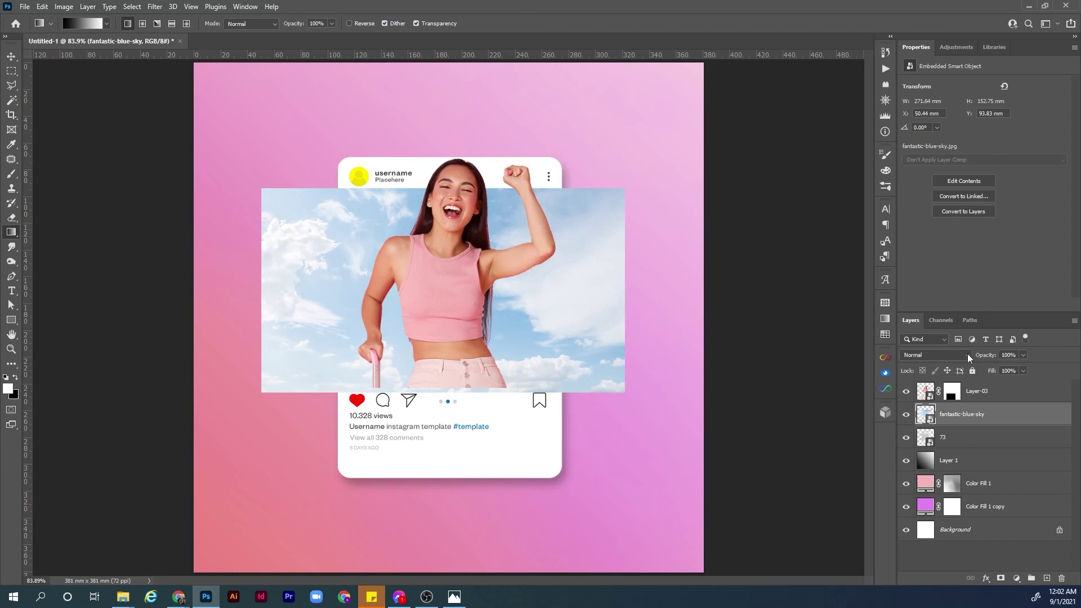
click(906, 415)
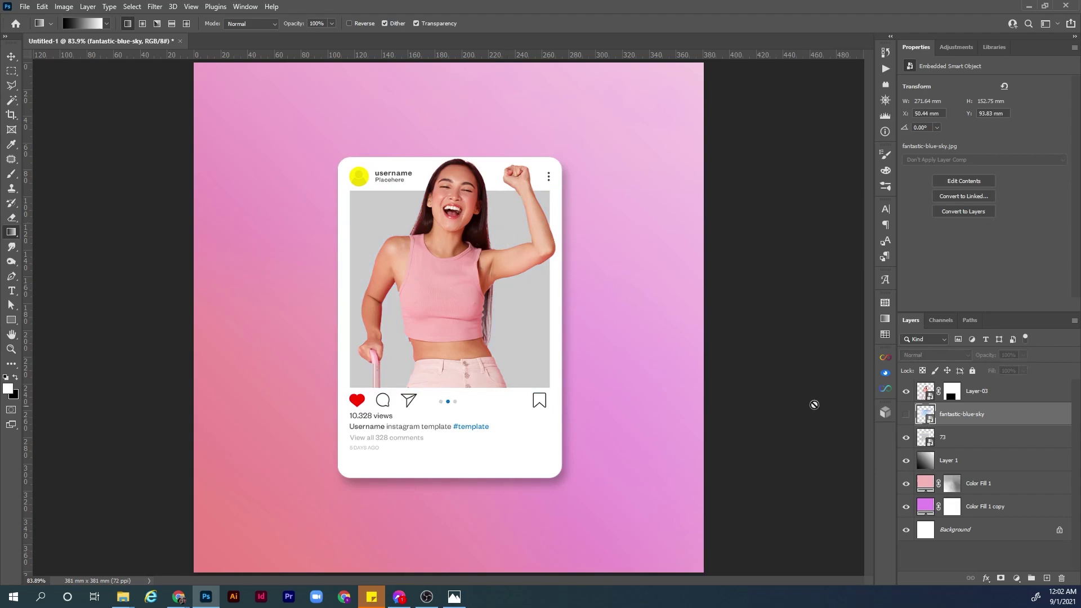
key(x)
click(508, 308)
key(Return)
key(x)
key(z)
drag(526, 274, 573, 280)
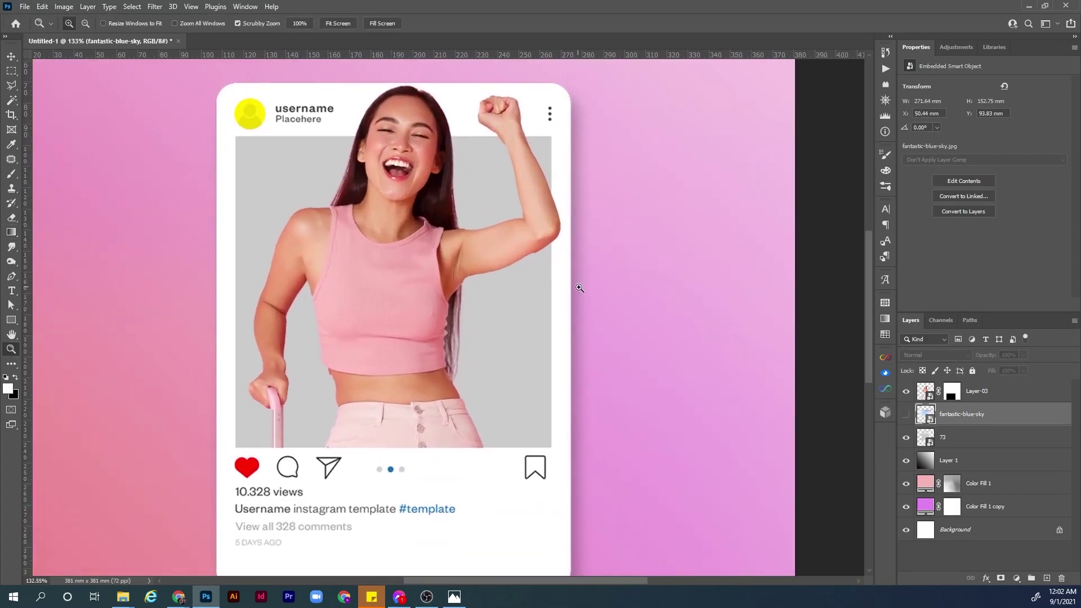
click(907, 416)
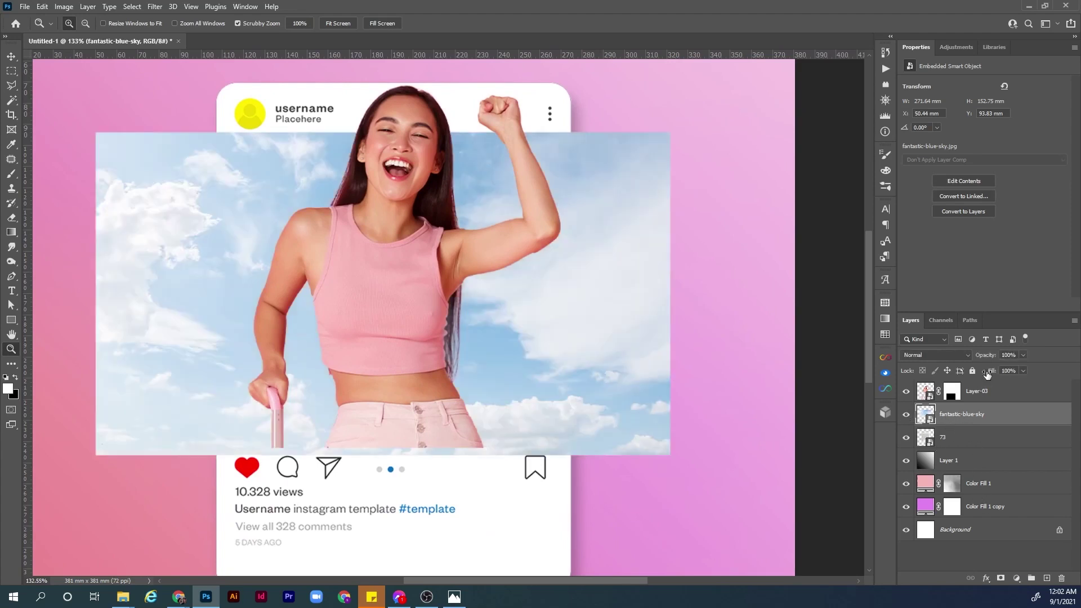
Step: Lower the fantastic-blue-sky layer's opacity to 54% and add a layer mask to it
key(5)
key(4)
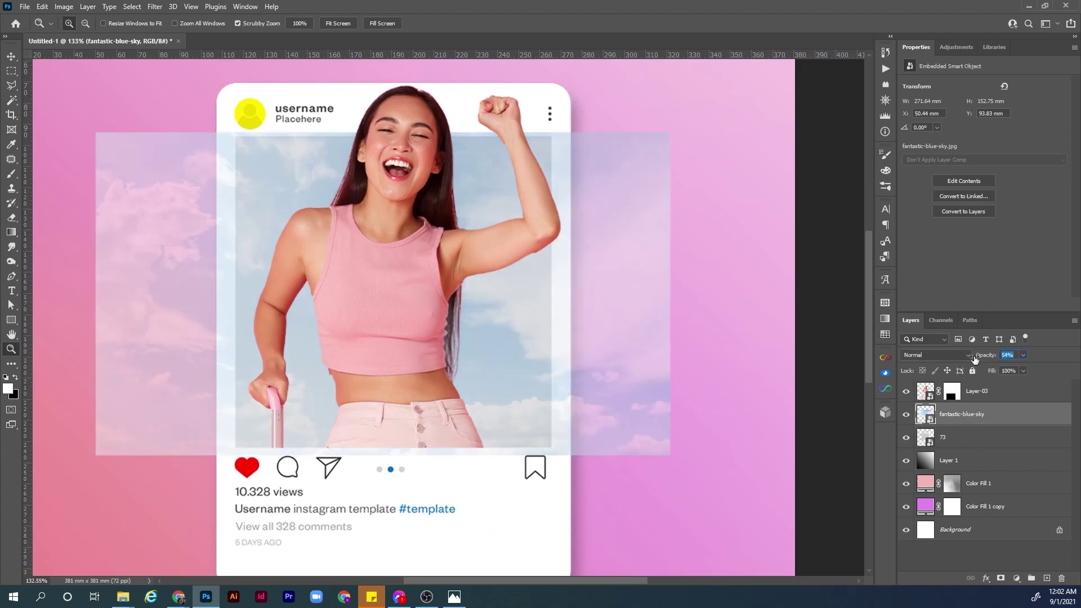
click(1001, 579)
Step: Mask out the sky everywhere outside the frame's photo placeholder and set the layer's opacity to 100%
key(m)
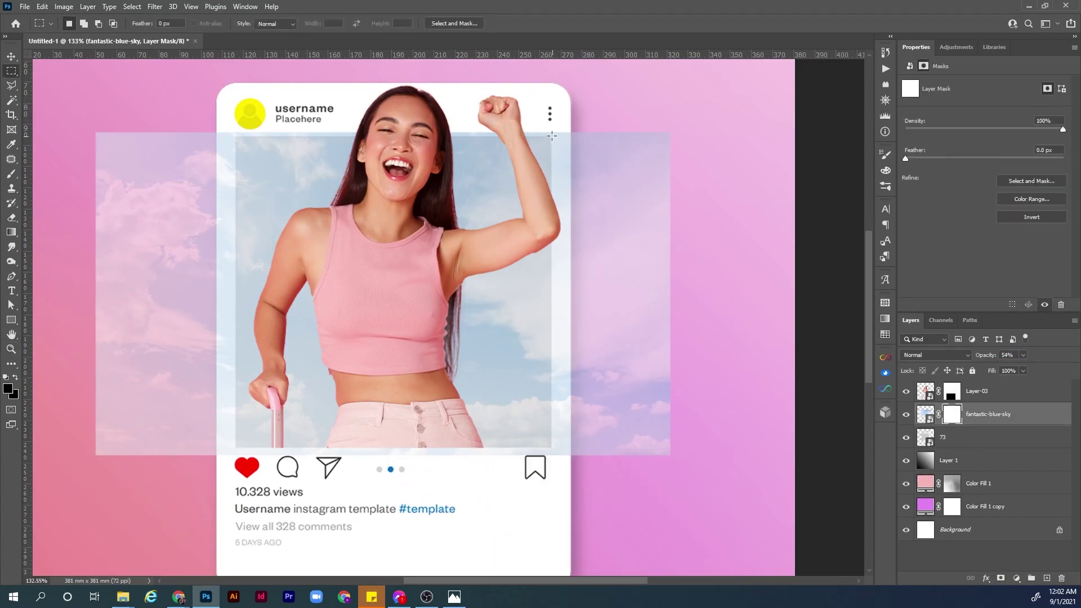
drag(552, 138, 235, 448)
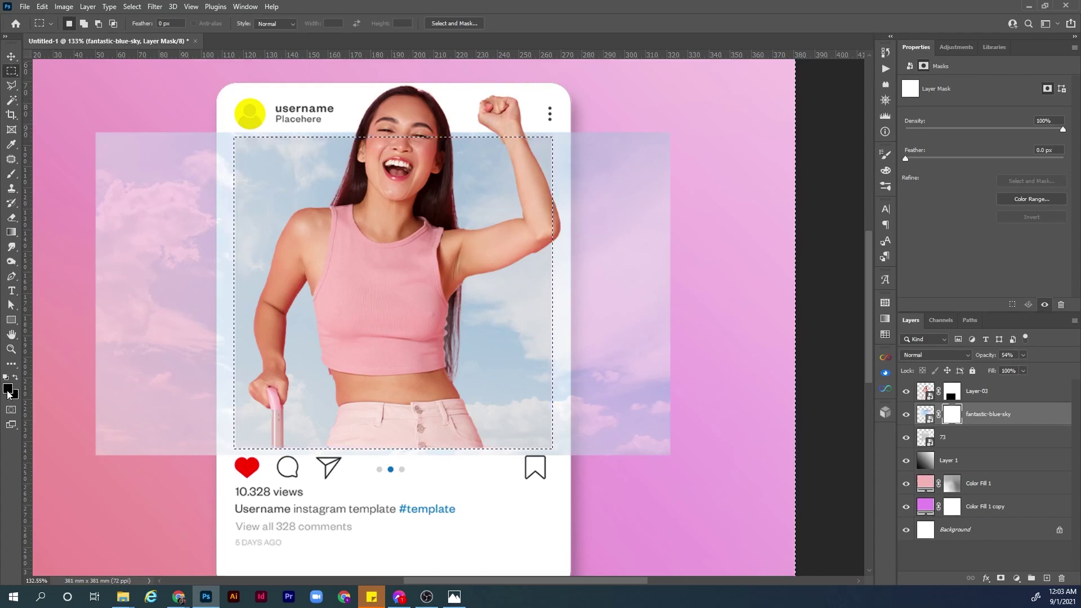
key(alt+BackSpace)
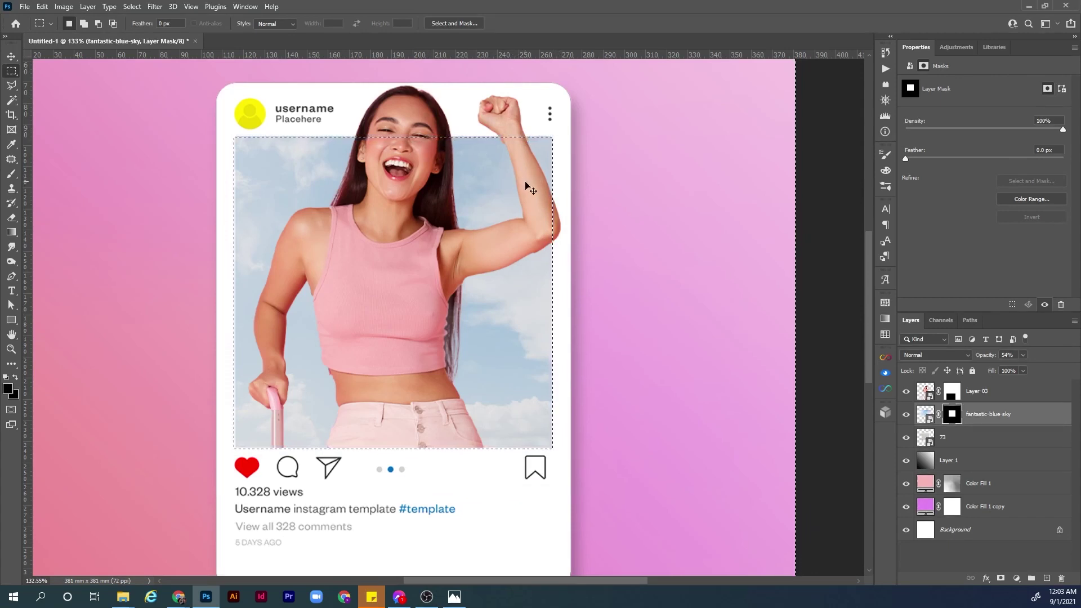
key(ctrl+d)
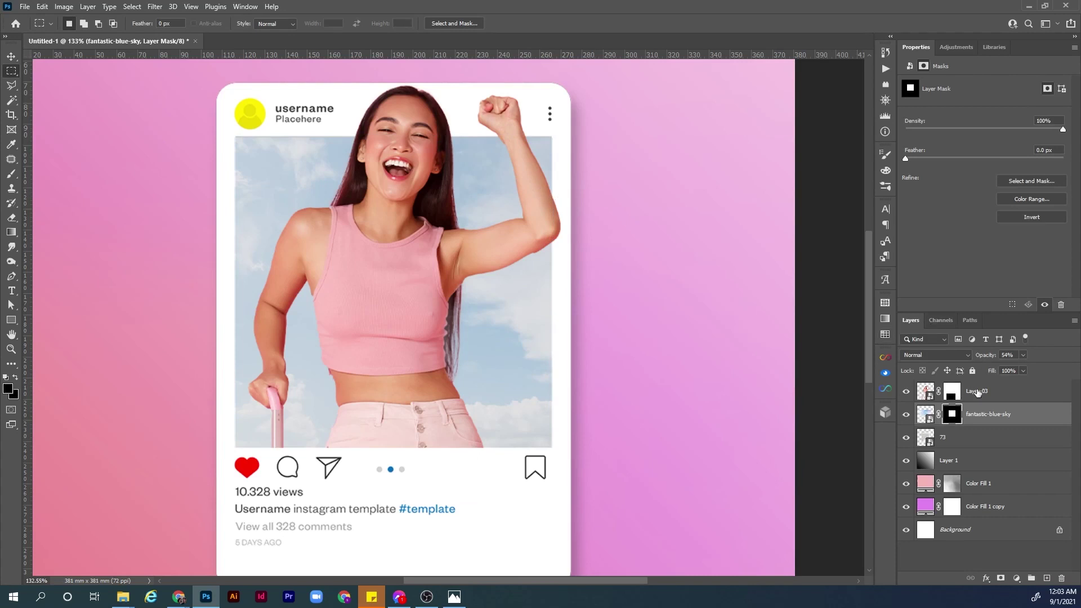
drag(988, 357, 1006, 371)
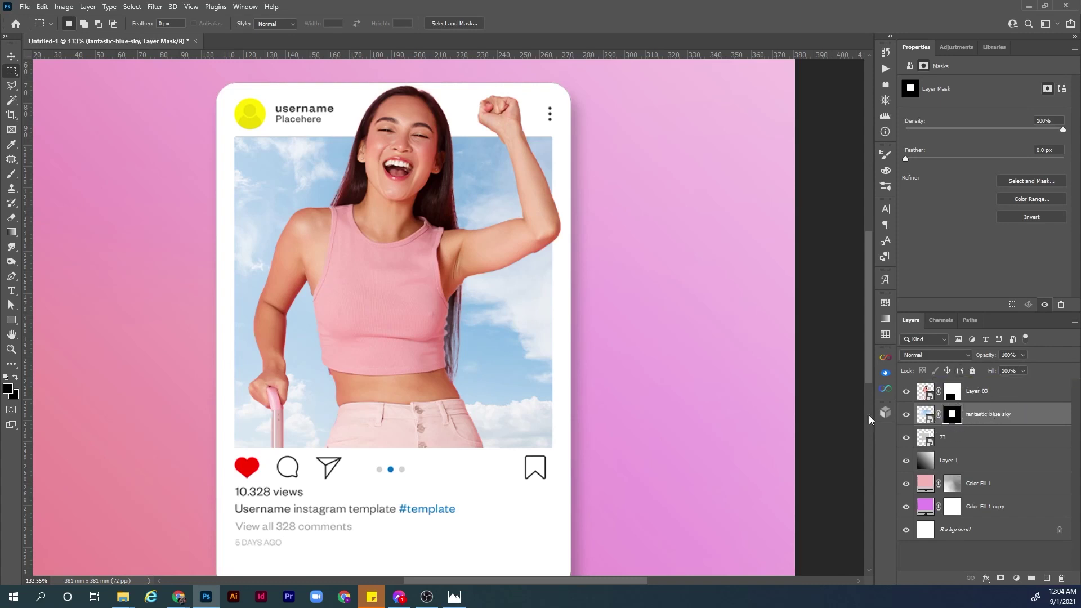
Step: Place panorama-mountain-with-tree-isolated.png from the ASSETS folder as an embedded image above the sky layer
click(30, 6)
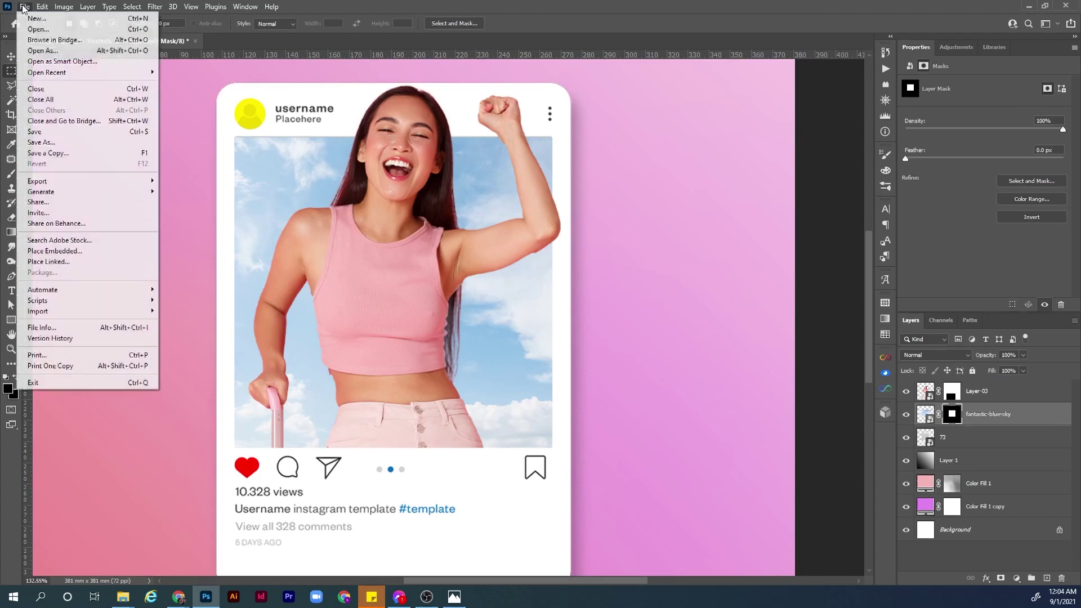
click(51, 251)
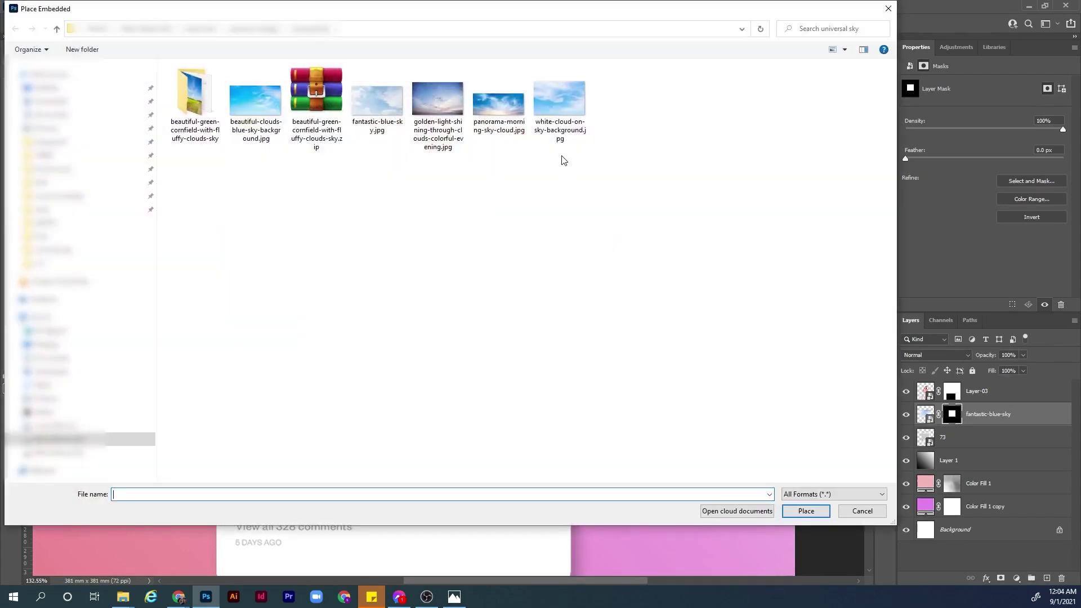
click(97, 223)
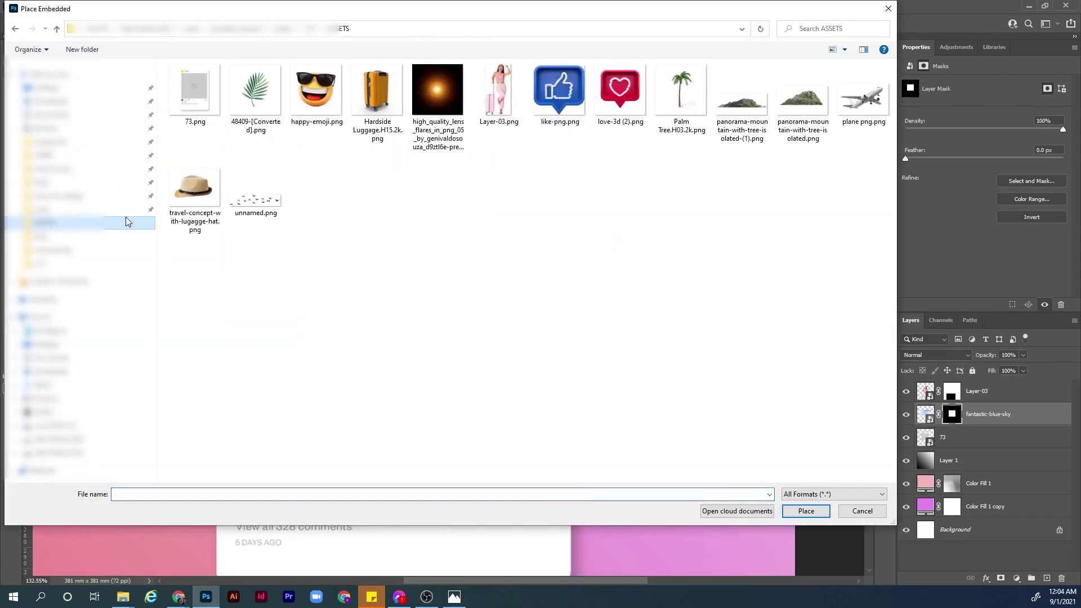
double_click(802, 110)
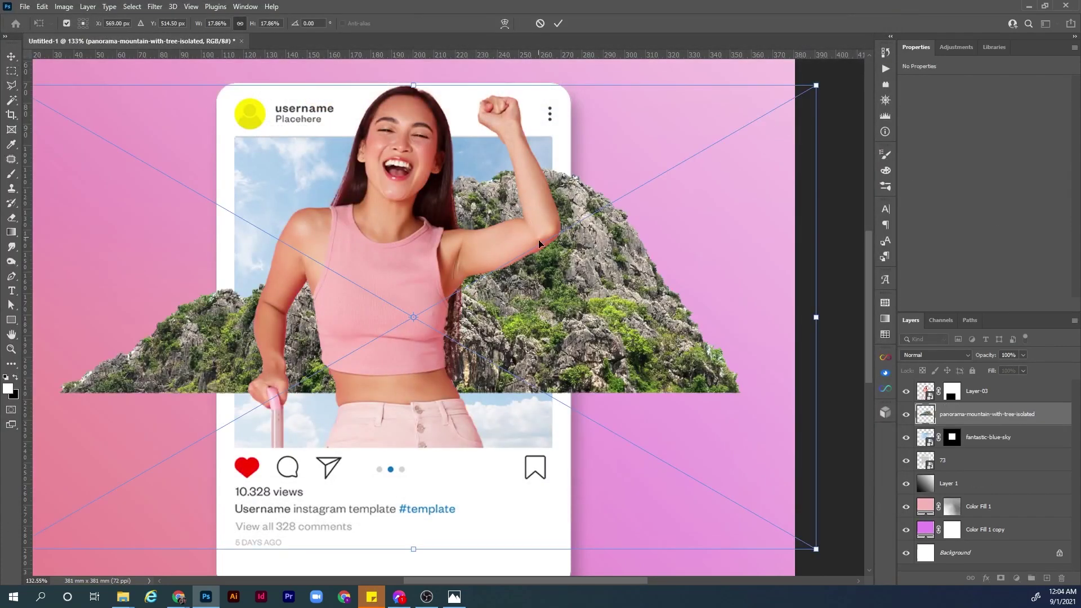
Step: Scale the mountain to about 5.88% and rest it on the photo's bottom edge, behind the woman at the photo's lower right
drag(415, 85, 471, 329)
drag(498, 415, 490, 388)
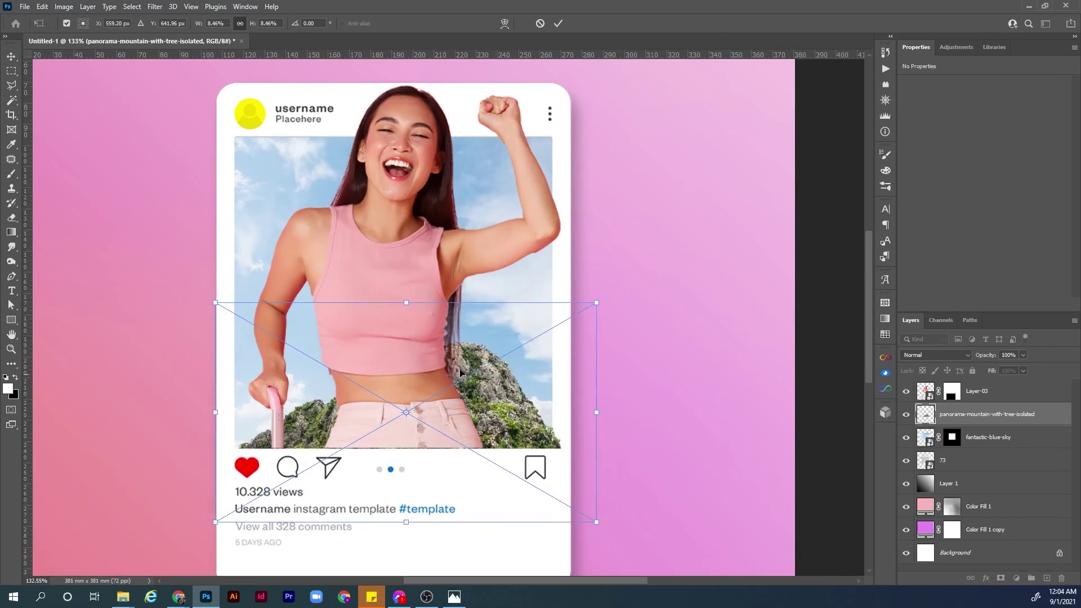
drag(214, 302, 332, 370)
drag(508, 438, 504, 414)
key(Up)
key(Up)
key(Down)
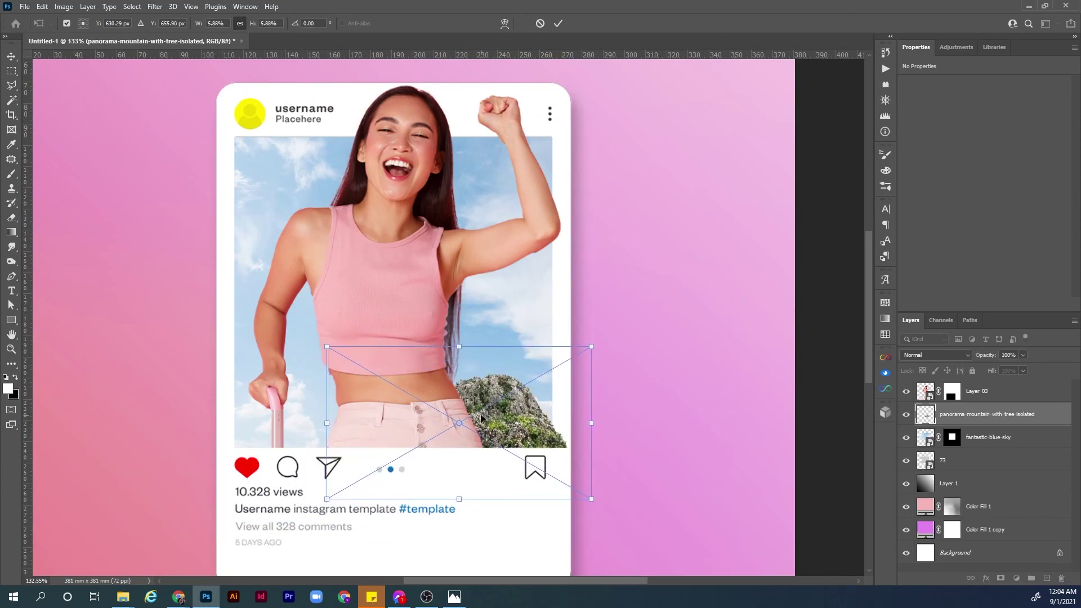
key(Return)
key(m)
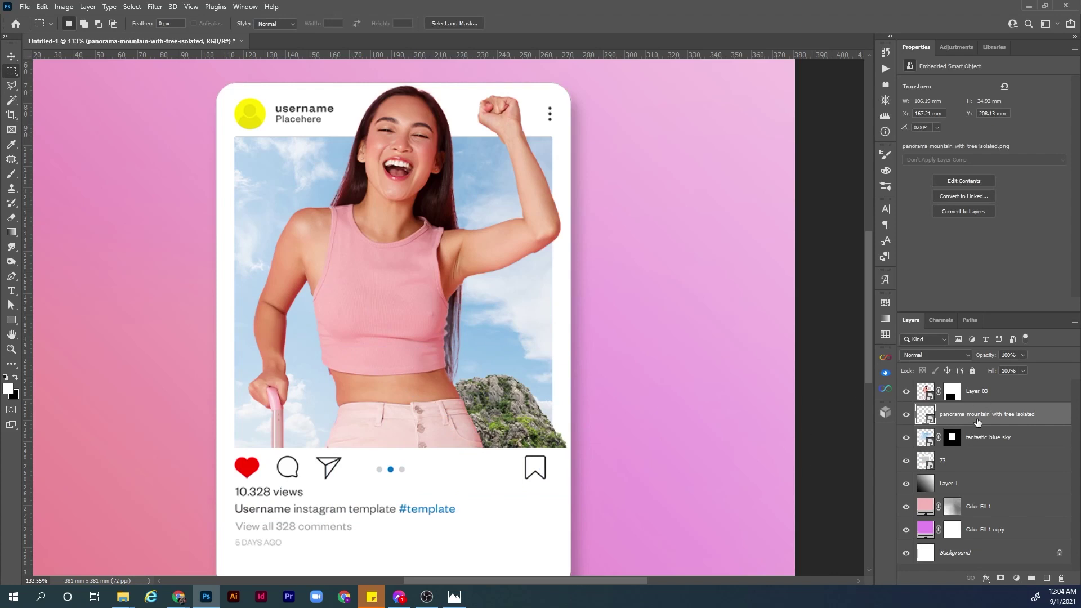
Step: Copy the fantastic-blue-sky layer's mask onto the mountain layer to trim the mountain to the photo area
click(961, 440)
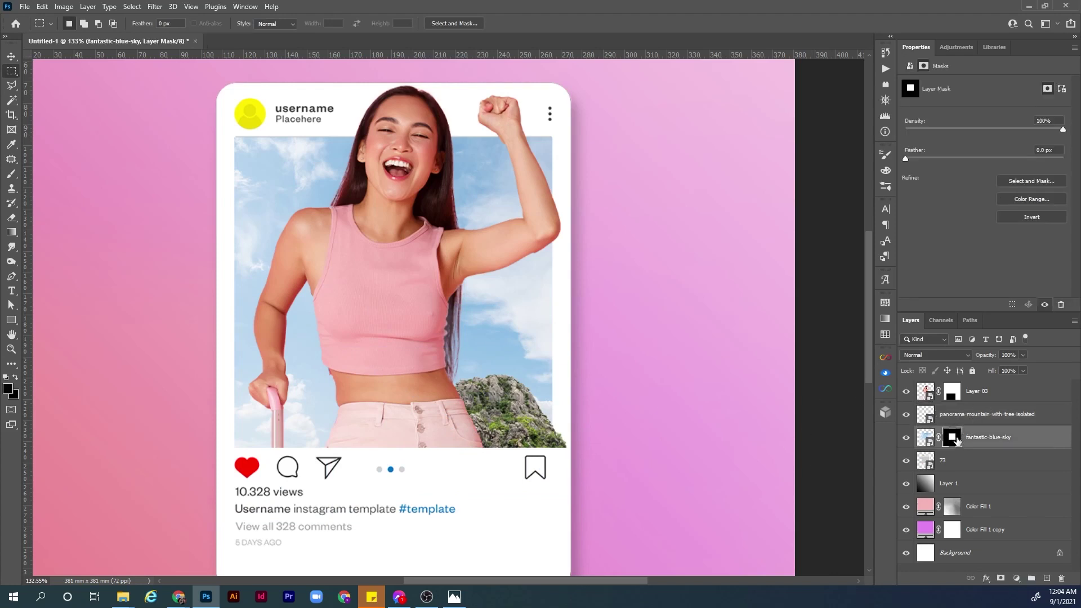
click(958, 416)
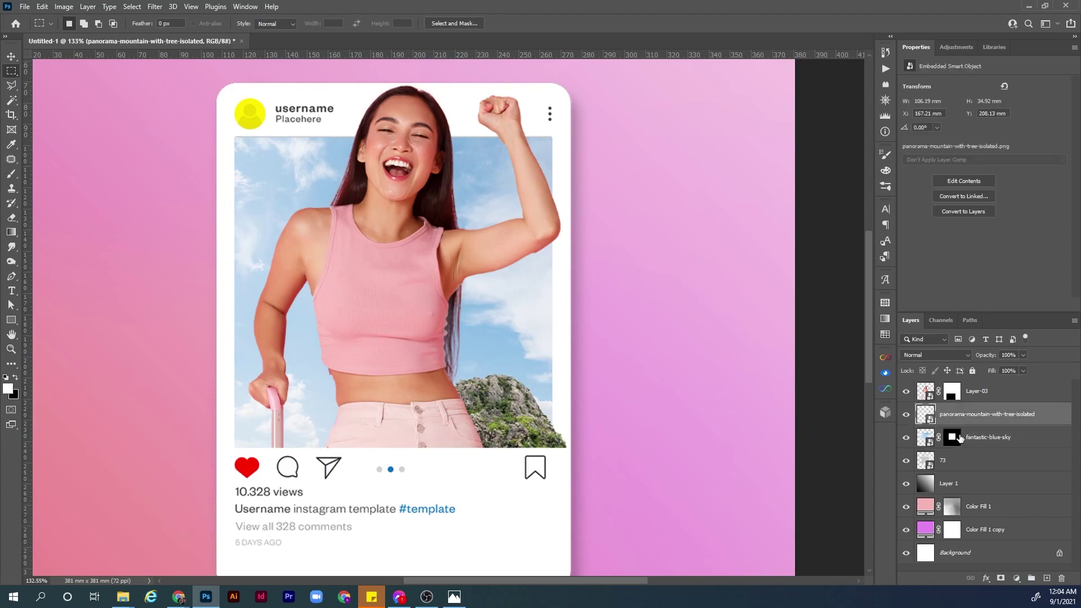
click(980, 436)
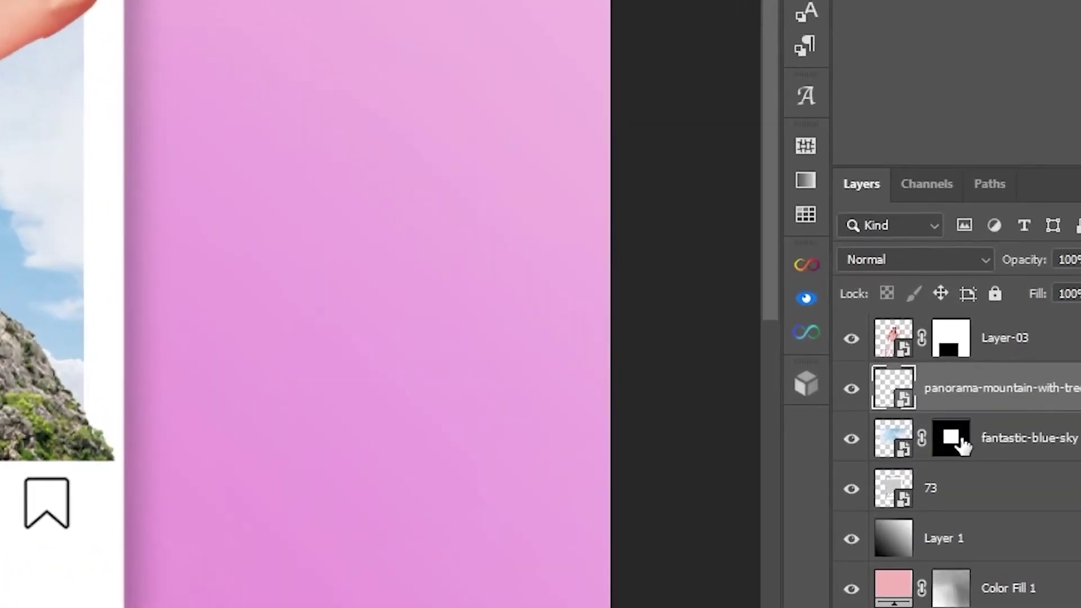
click(952, 437)
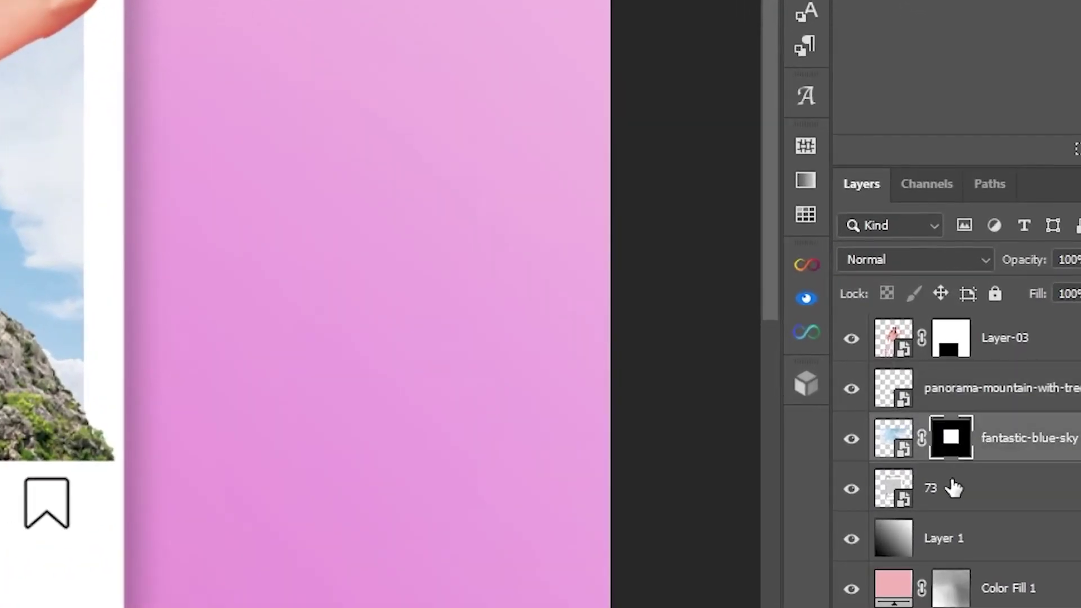
drag(956, 445, 958, 393)
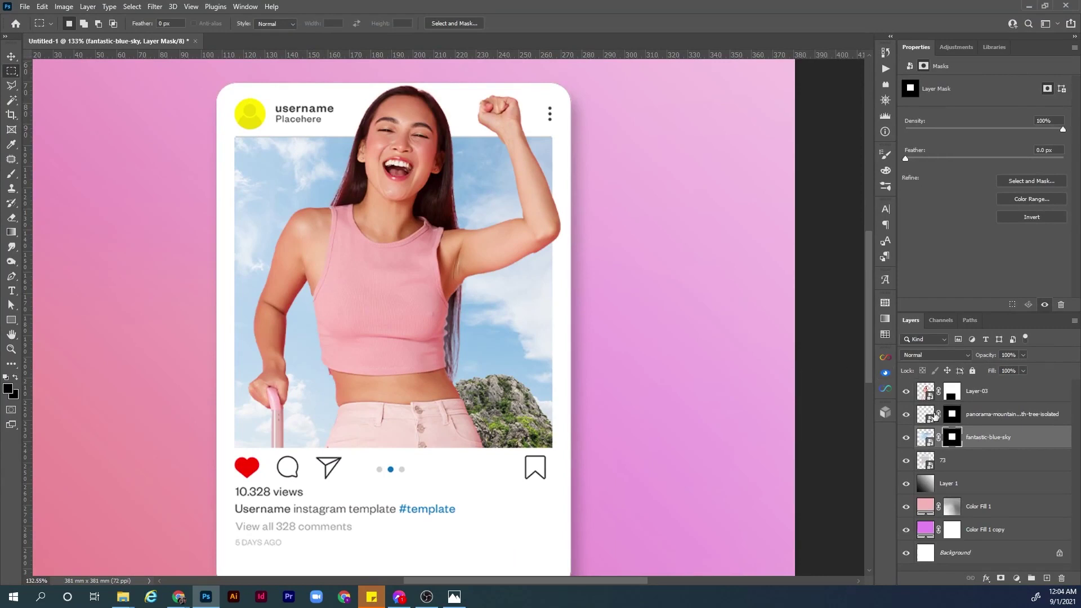
click(979, 420)
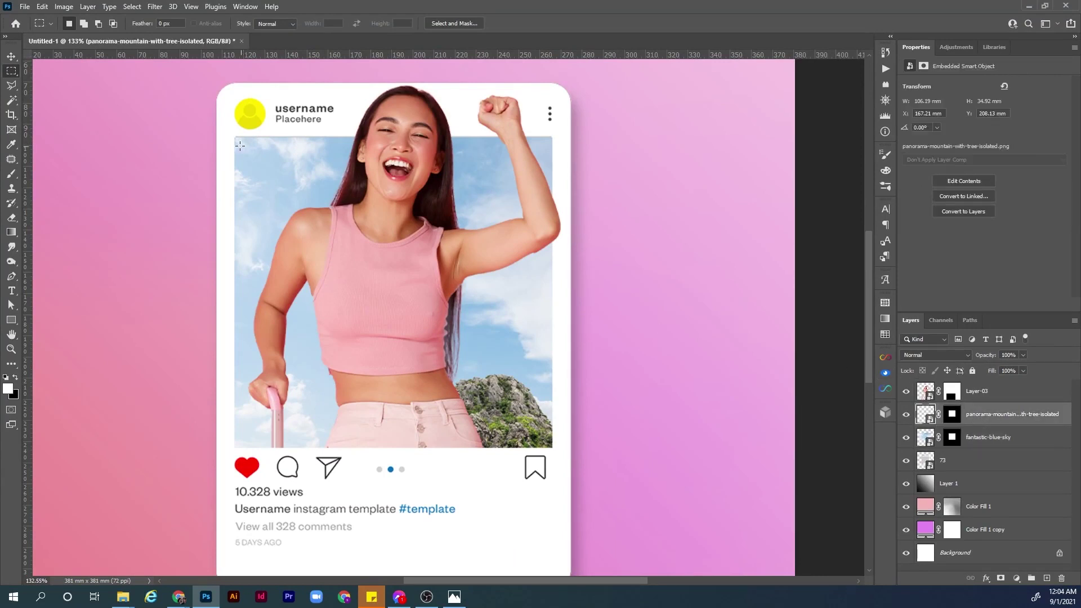
Step: Place panorama-mountain-with-tree-isolated-(1).png as an embedded image above the first mountain layer
click(23, 8)
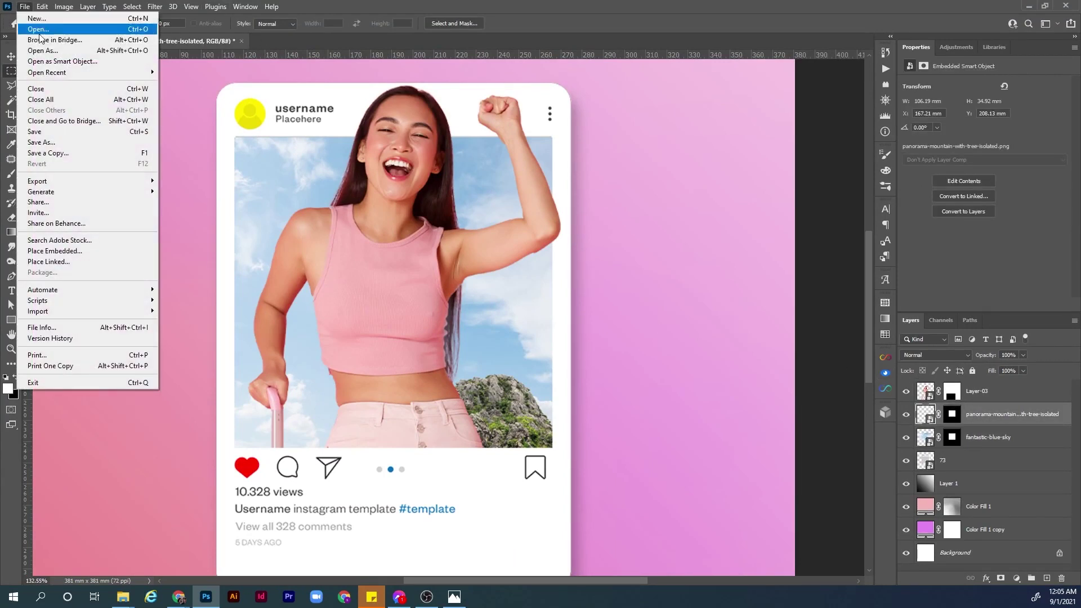
click(100, 252)
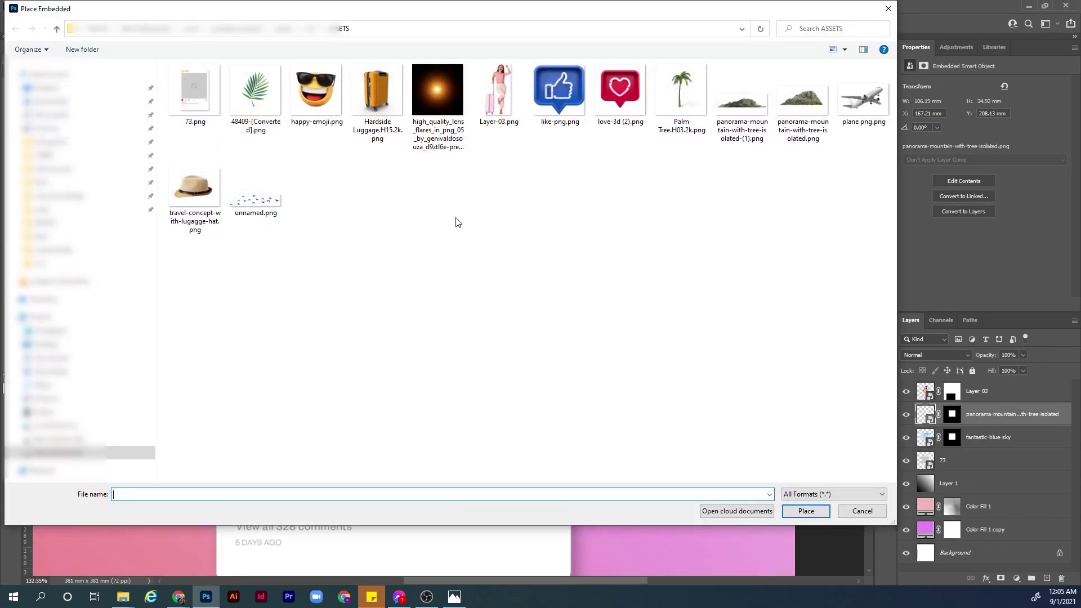
double_click(742, 112)
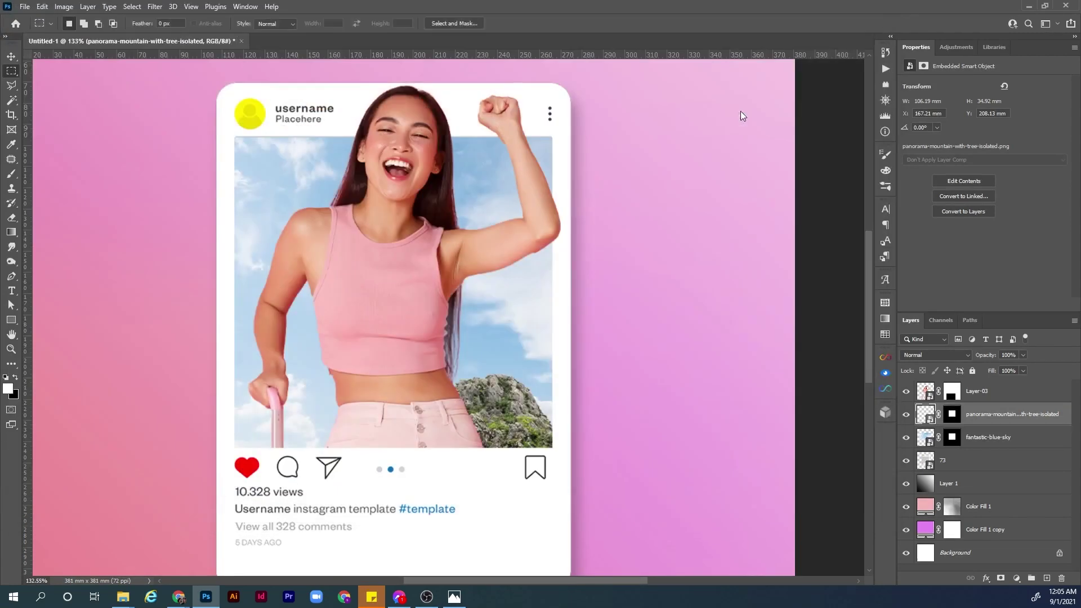
Step: Scale the second mountain to about 5.38% and rest it on the photo's bottom edge at the photo's lower left
drag(414, 145, 415, 314)
drag(473, 415, 329, 440)
key(Up)
key(Up)
key(Up)
key(Up)
key(Up)
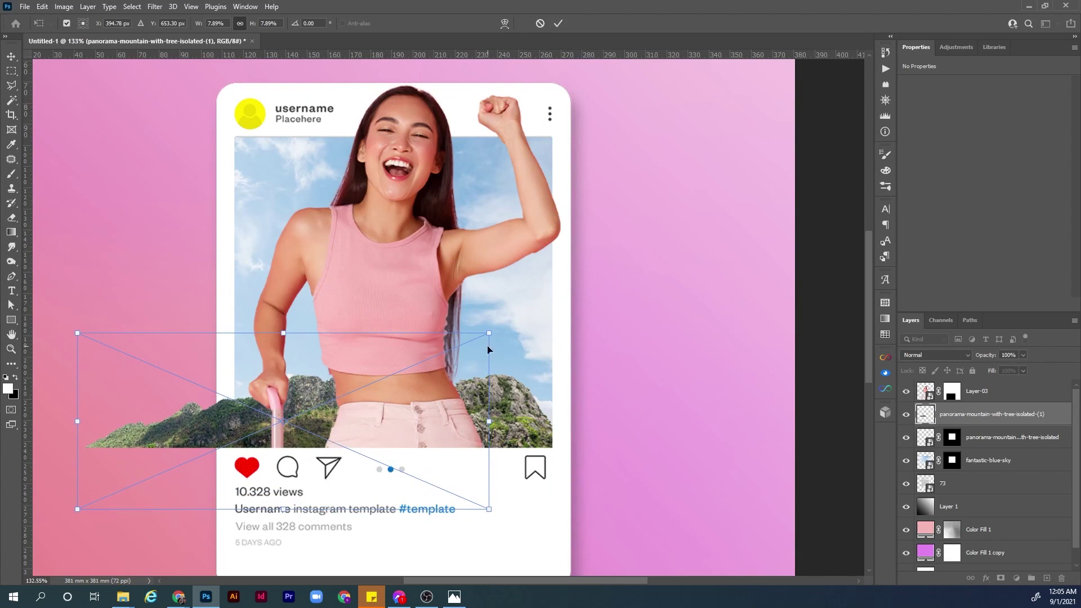
drag(492, 332, 358, 388)
drag(290, 464, 330, 444)
key(Right)
key(Right)
key(Right)
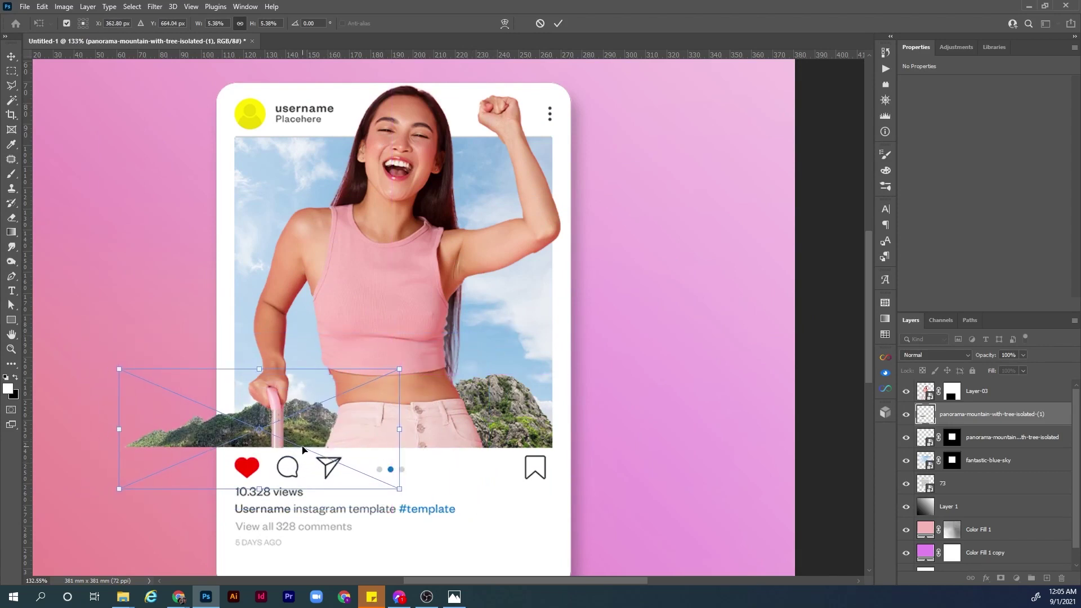
key(Down)
key(Down)
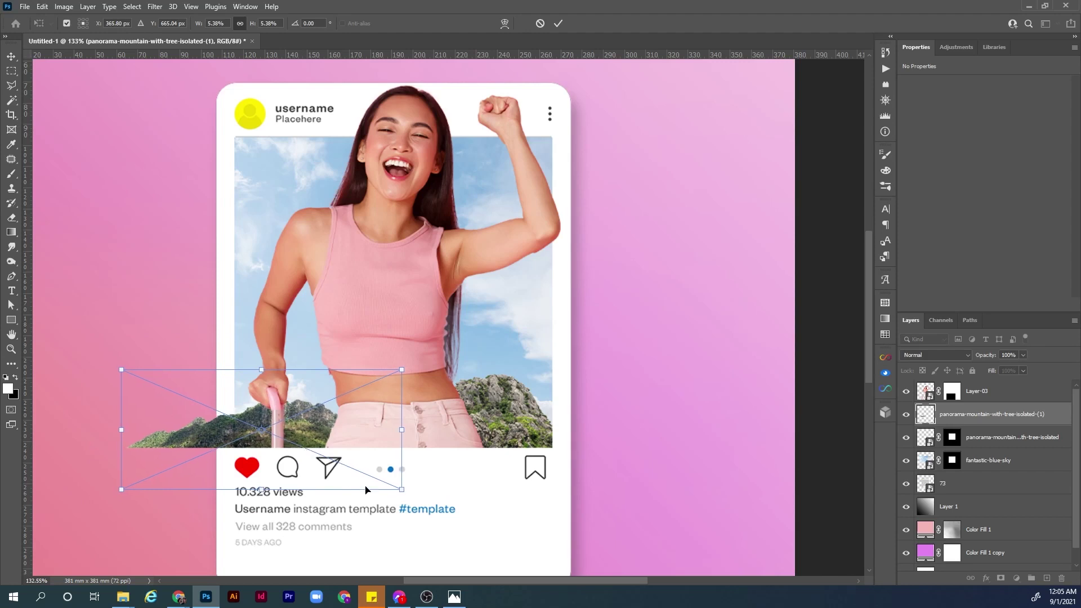
key(Return)
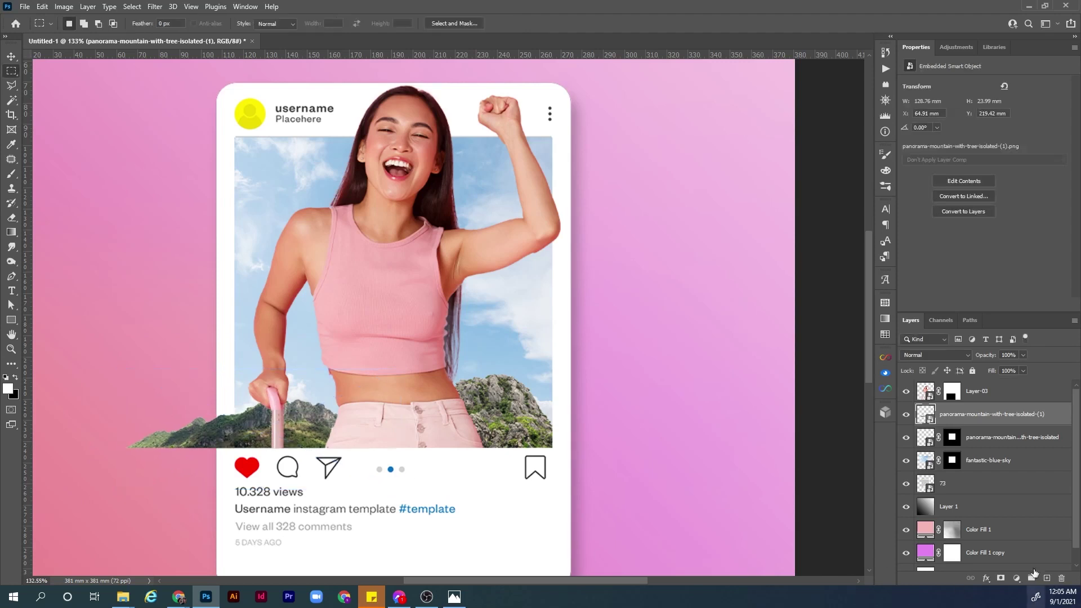
Step: Copy the first mountain's layer mask onto the second mountain layer to trim its overhang outside the photo
click(952, 437)
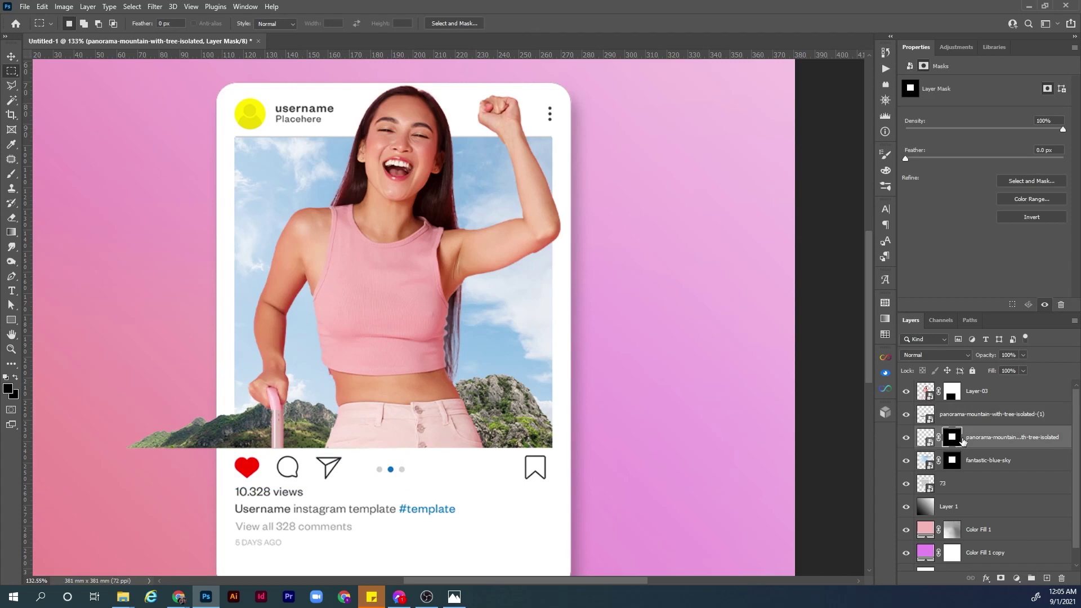
drag(954, 440, 956, 420)
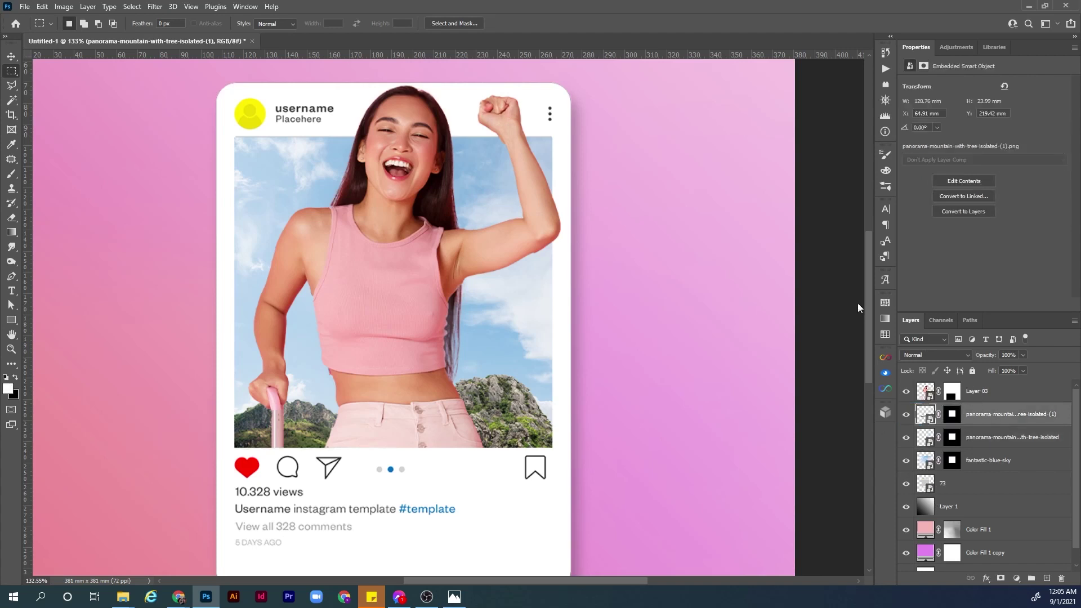
Step: Place the palm leaf image 48409-[Converted].png as an embedded image above the mountain layers
click(25, 7)
click(65, 250)
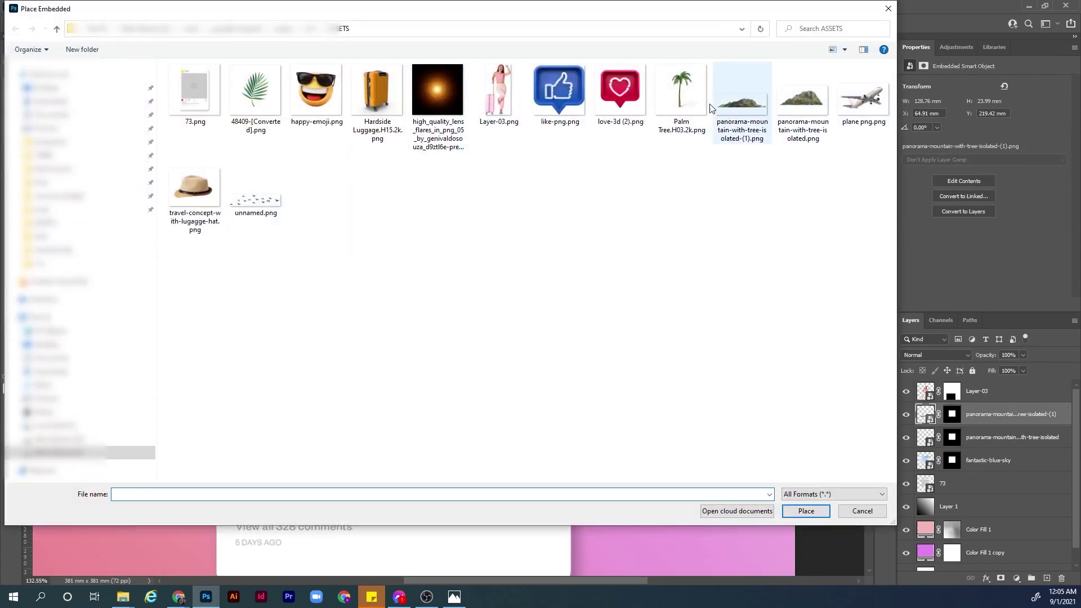
double_click(261, 102)
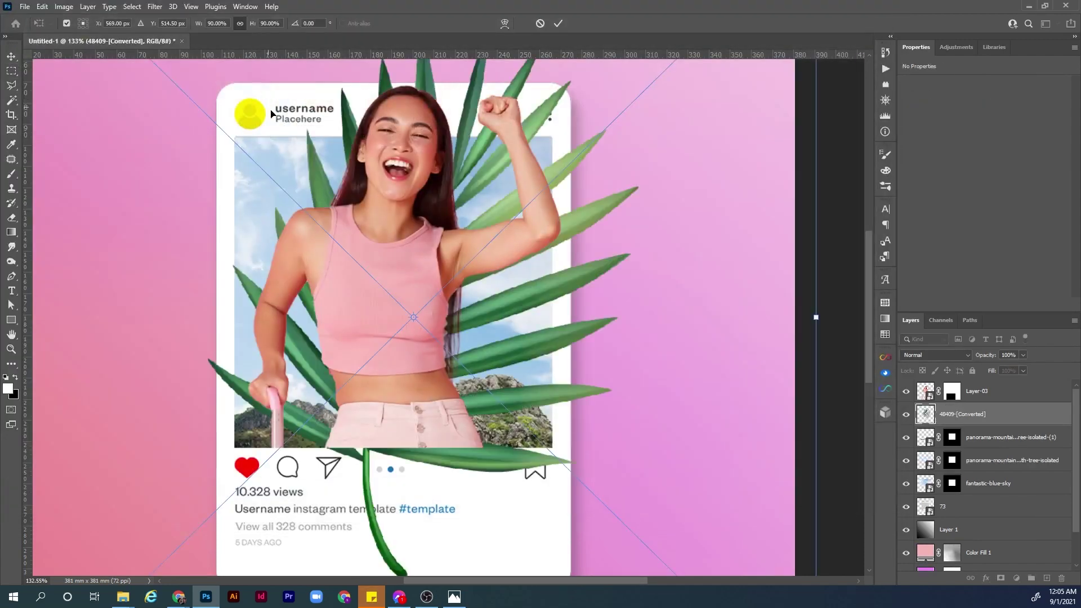
Step: Flip the palm leaf horizontally, scale it to about 37.35%, tilt it about 5° counterclockwise and position it behind the woman at the photo's left edge
drag(817, 316, 642, 317)
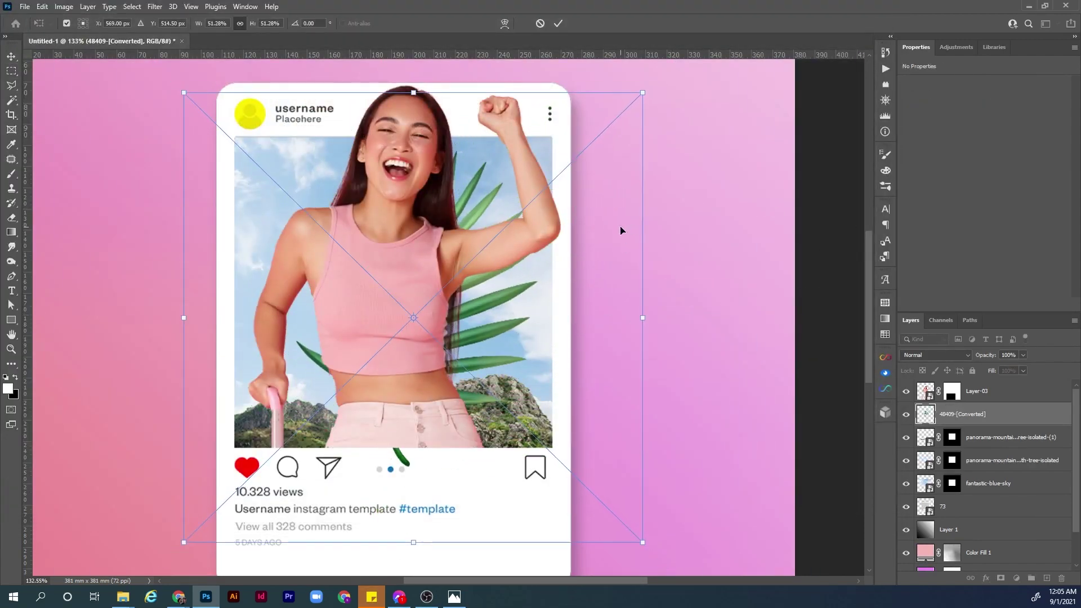
right_click(535, 332)
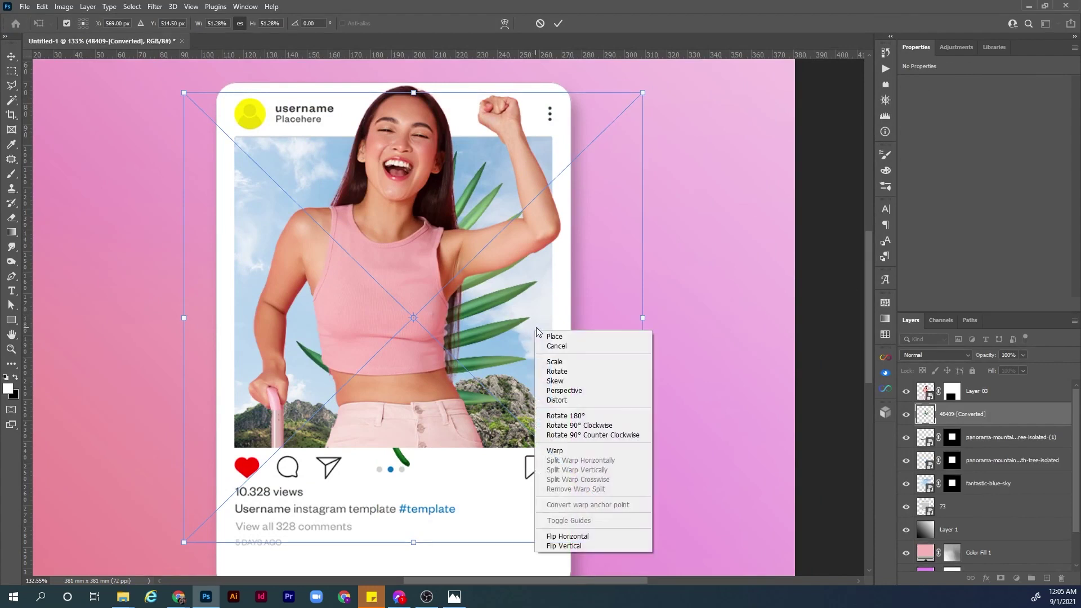
click(568, 536)
drag(527, 369, 421, 408)
drag(586, 443, 589, 414)
drag(529, 337, 472, 341)
drag(408, 407, 412, 424)
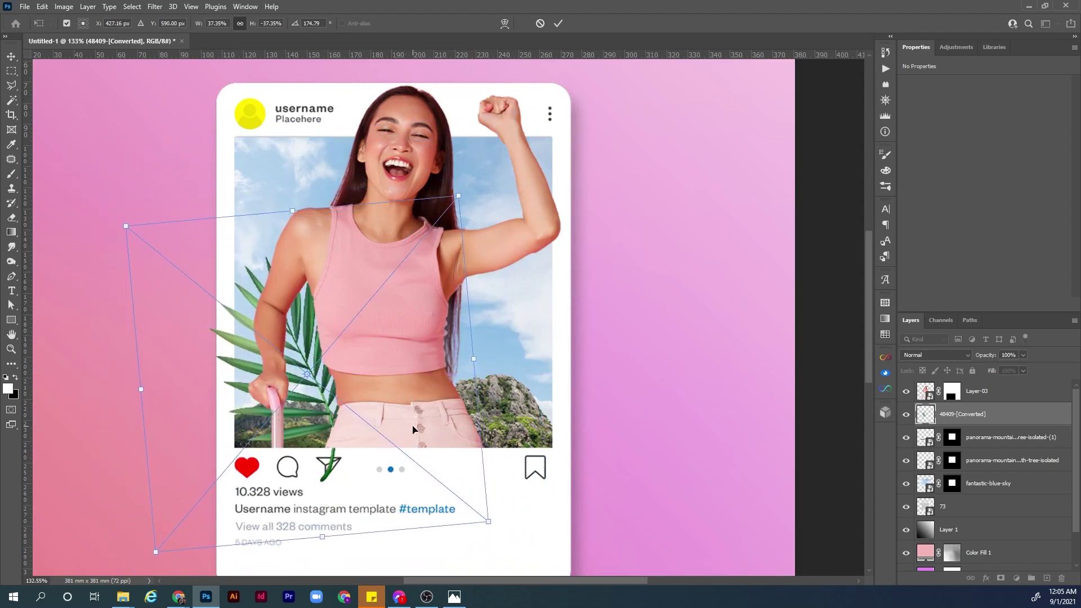
key(Return)
Step: Add a layer mask to the palm leaf layer and set a black mask brush to 109 px at 100% opacity
key(m)
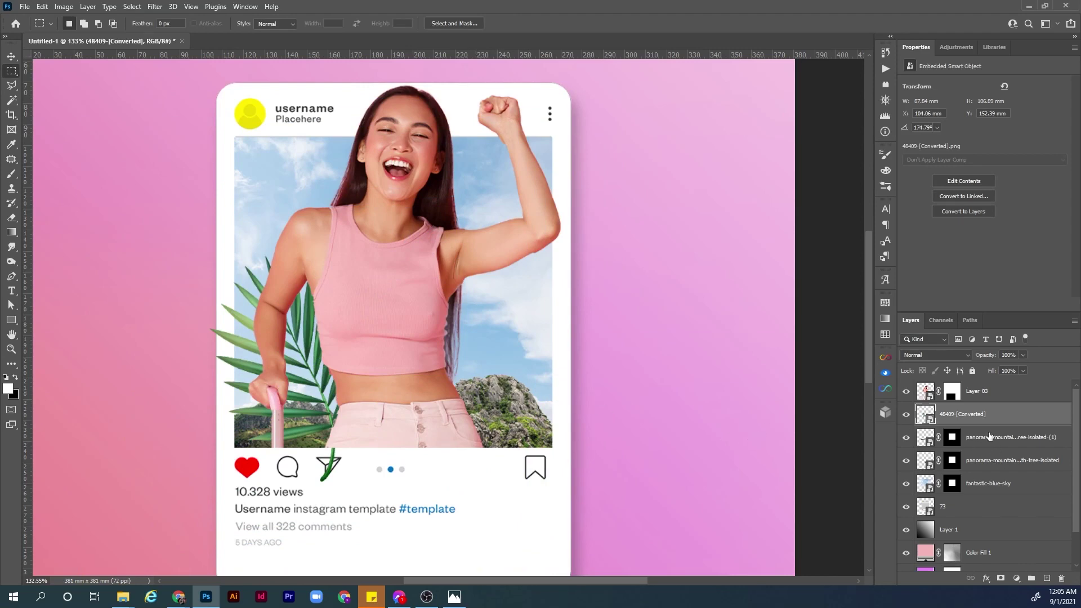
key(z)
drag(225, 269, 266, 269)
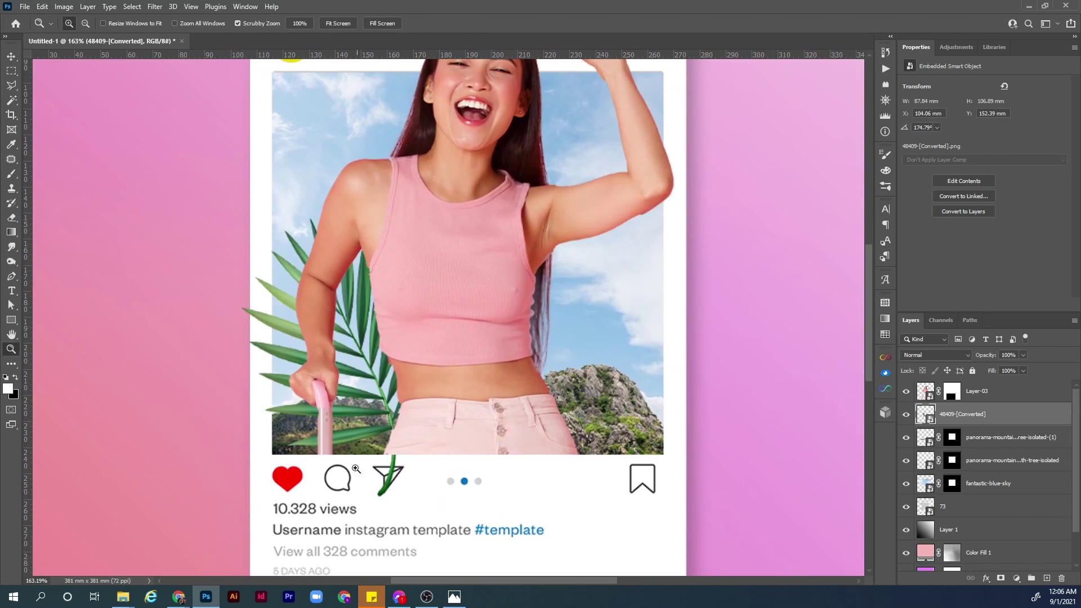
click(1001, 578)
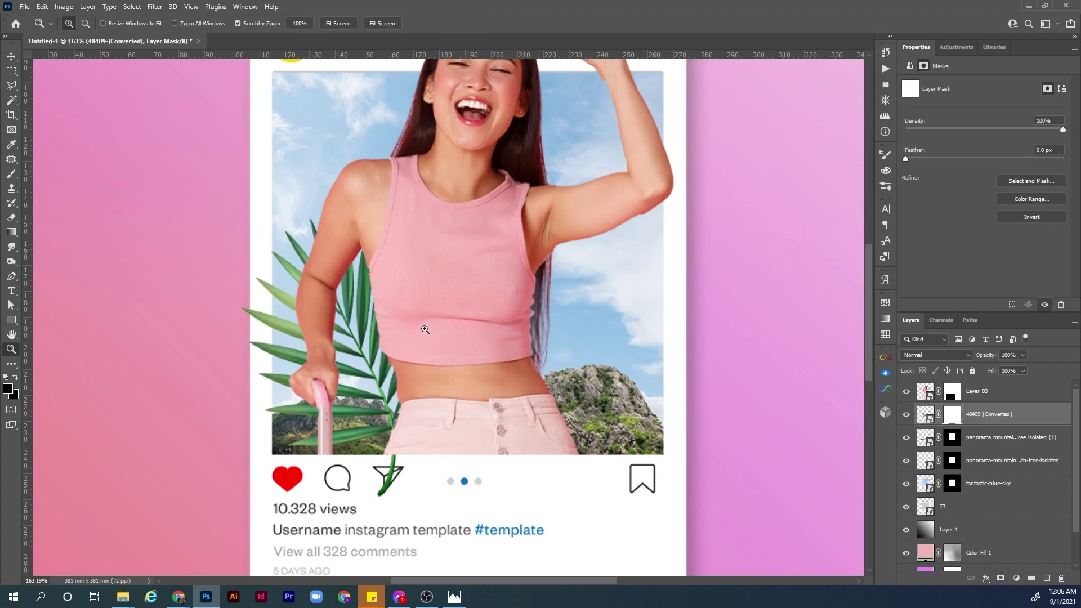
key(b)
key(x)
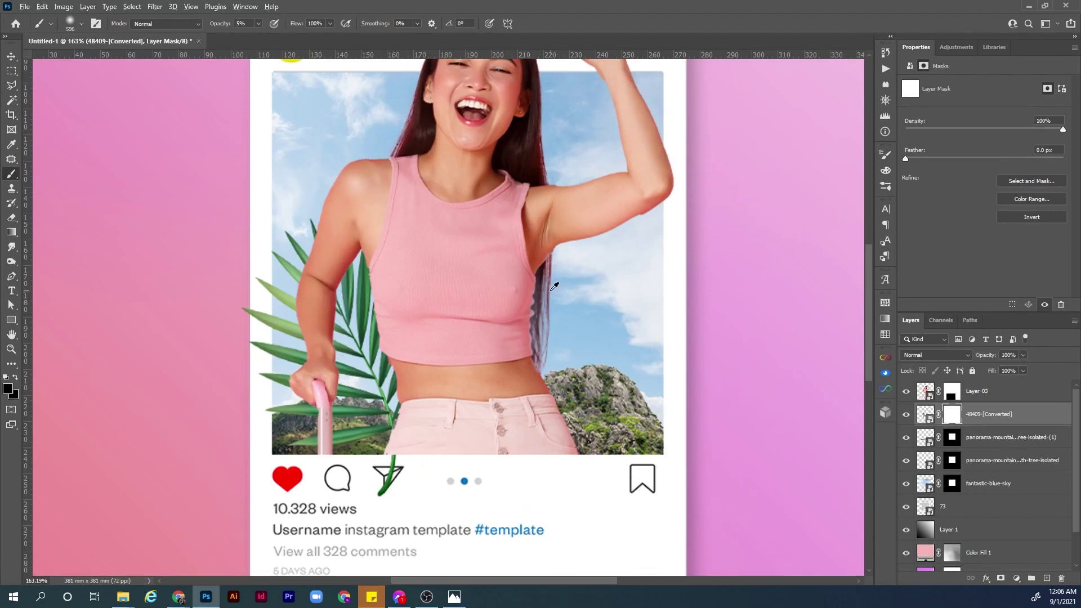
drag(613, 269, 383, 281)
key(0)
mouse_move(486, 370)
mouse_down()
mouse_move(490, 448)
mouse_move(503, 447)
mouse_move(483, 448)
mouse_up()
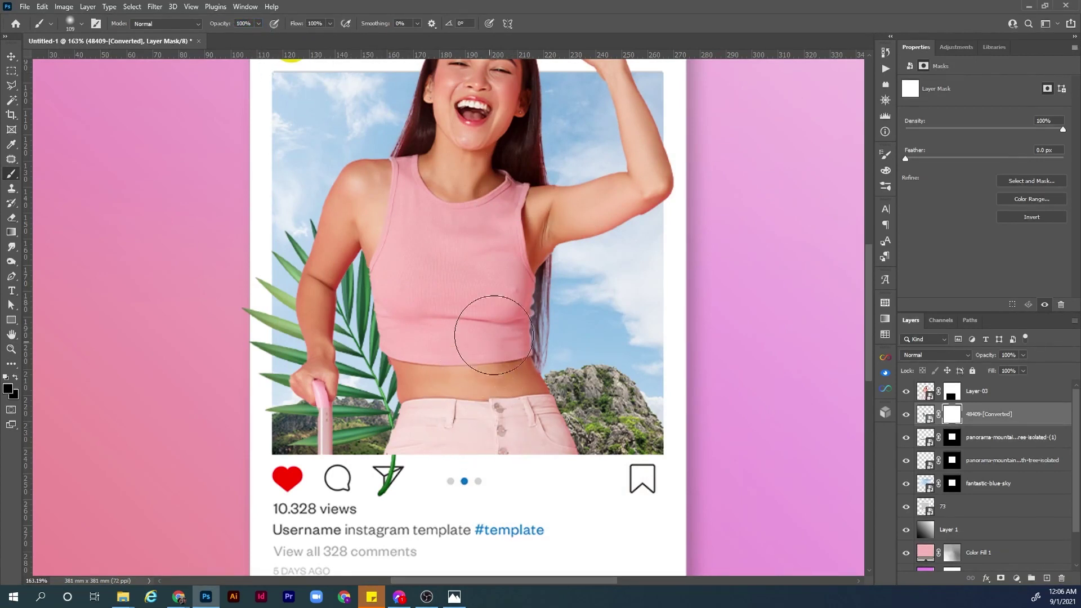
Step: Raise the brush hardness, reduce its size to 70 px and mask out the leaf stem overlapping the frame's share icon
right_click(513, 269)
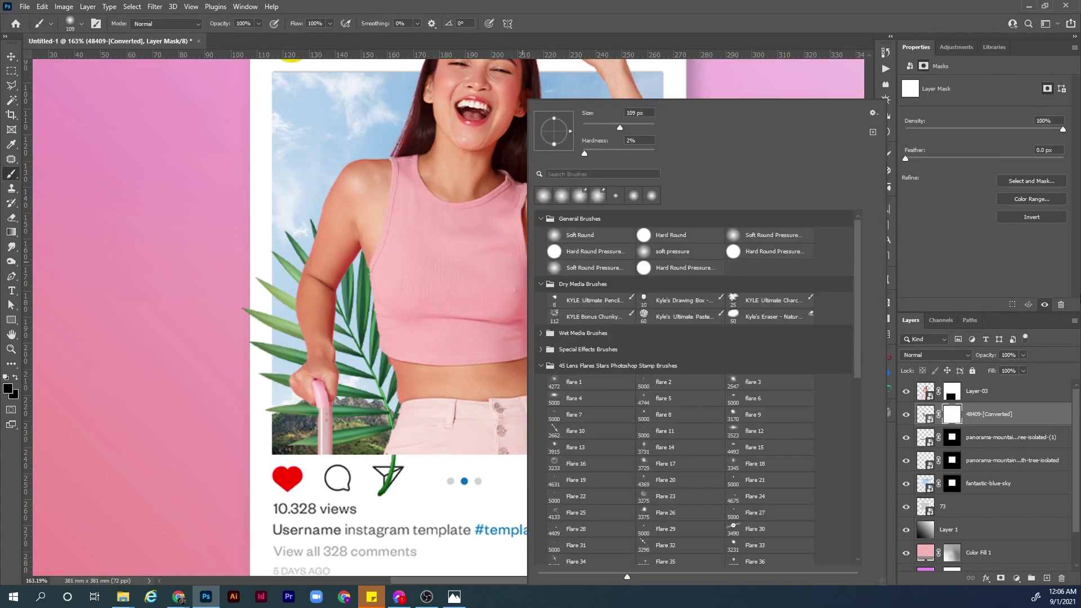
drag(584, 153, 671, 165)
click(951, 417)
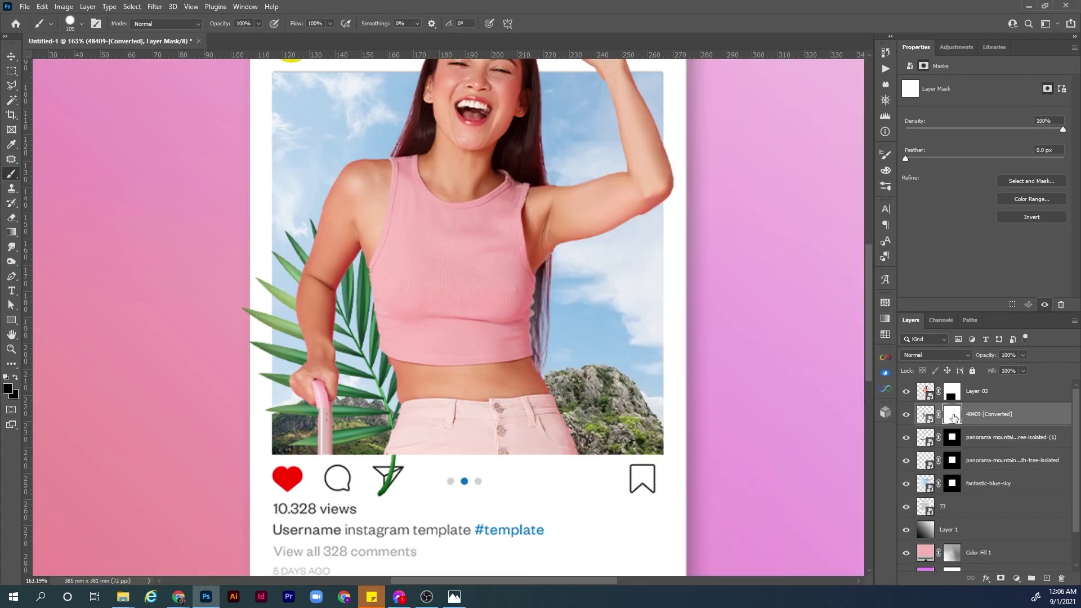
key(bracketleft)
key(bracketleft)
key(bracketleft)
drag(401, 459, 393, 478)
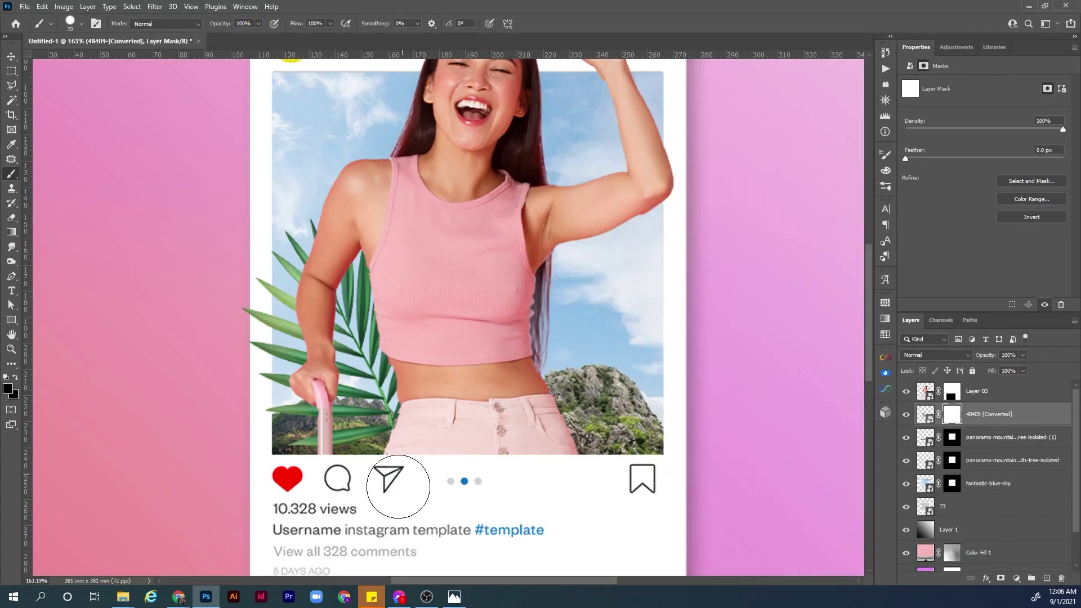
Step: Place the image Palm Tree.H03.2k.png as an embedded image above the palm leaf layer
click(987, 422)
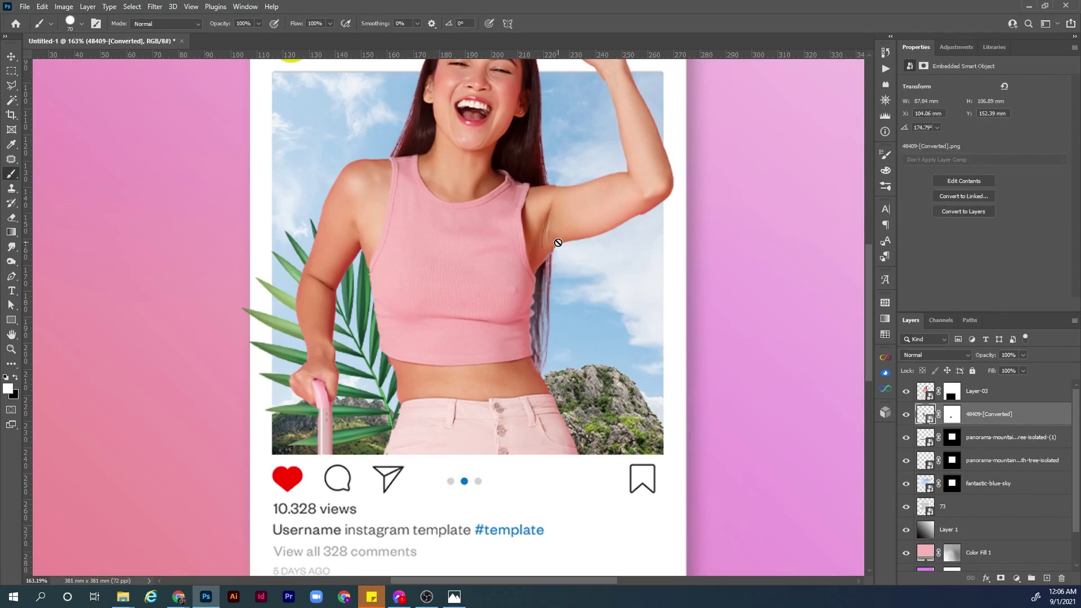
click(27, 8)
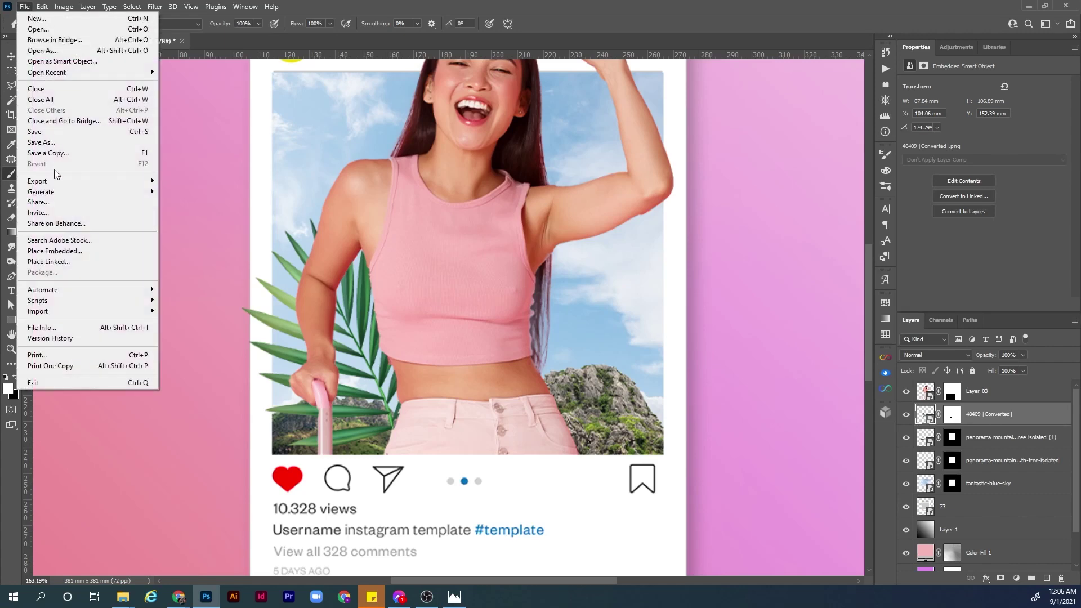
click(77, 252)
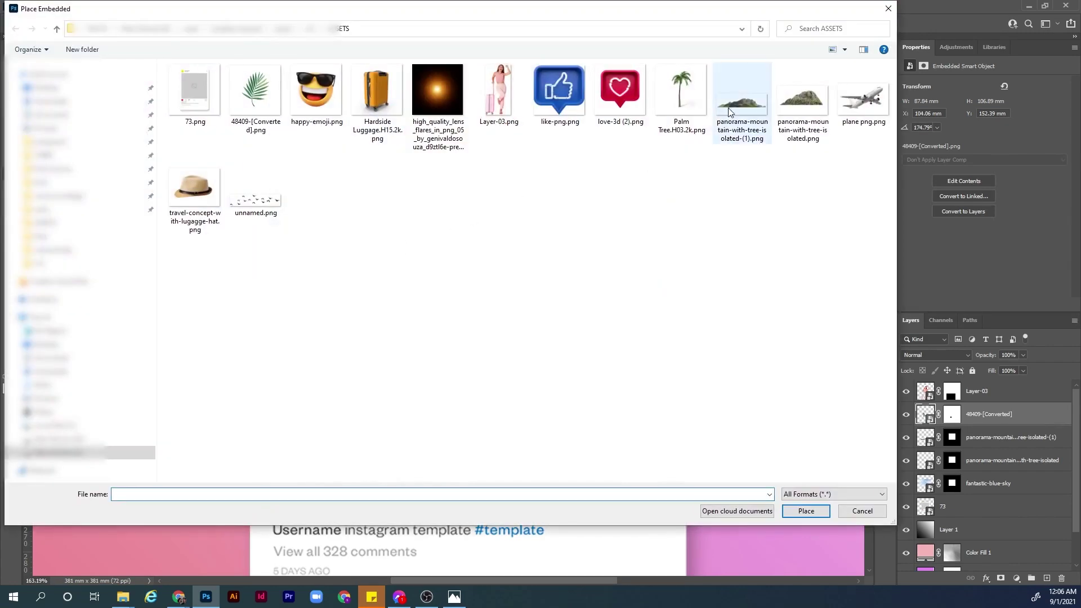
double_click(689, 99)
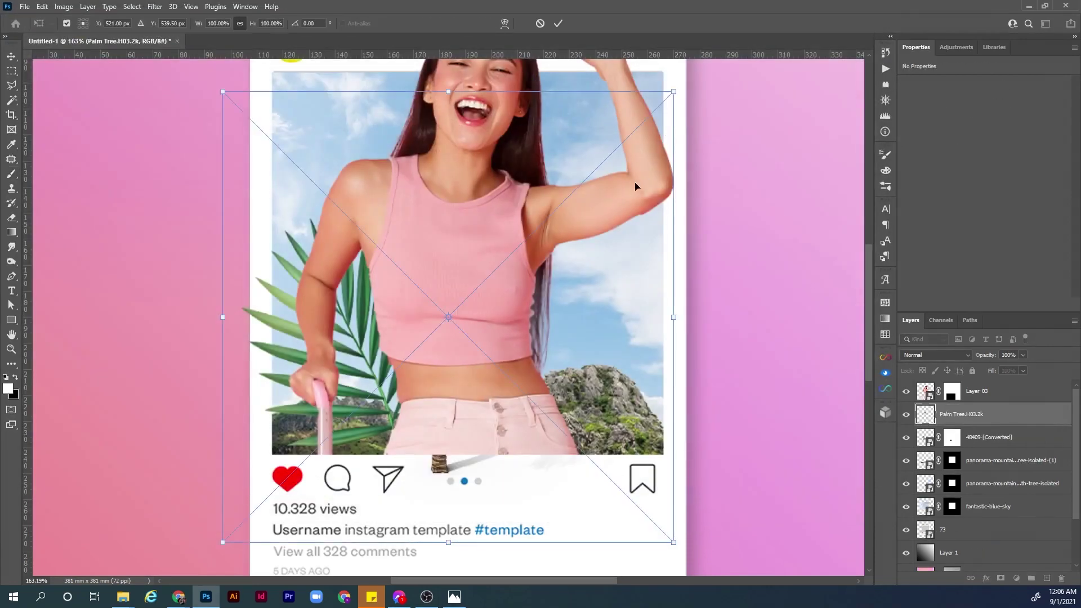
Step: Scale the palm tree to about 140%, tilt it about 16° clockwise and position its crown behind the woman at the photo's right edge
drag(629, 324, 691, 461)
drag(828, 198, 759, 272)
drag(574, 238, 696, 155)
drag(588, 292, 623, 277)
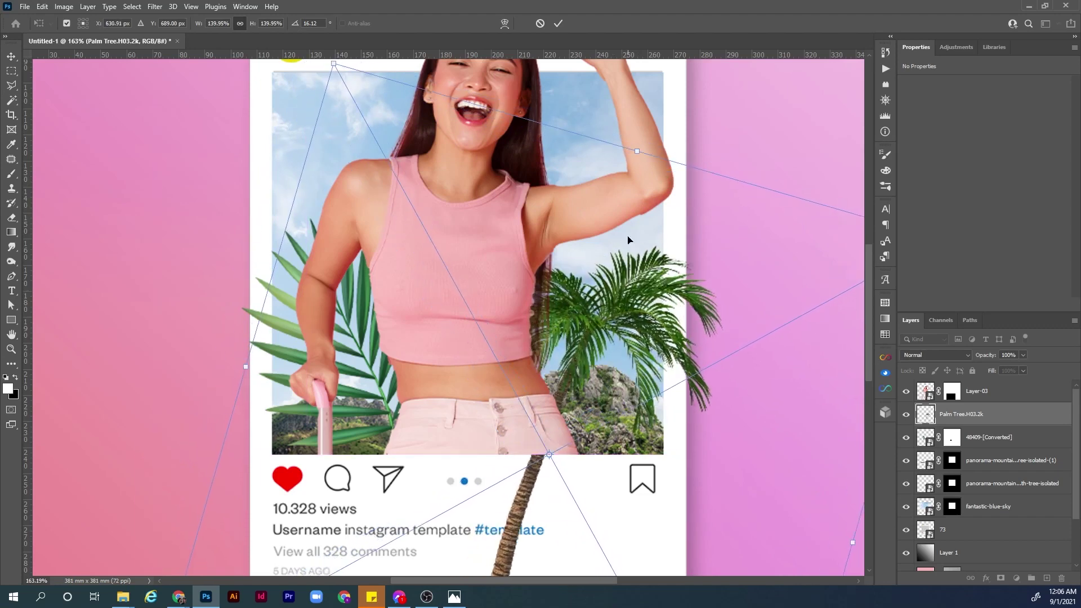
drag(645, 152, 545, 251)
key(Return)
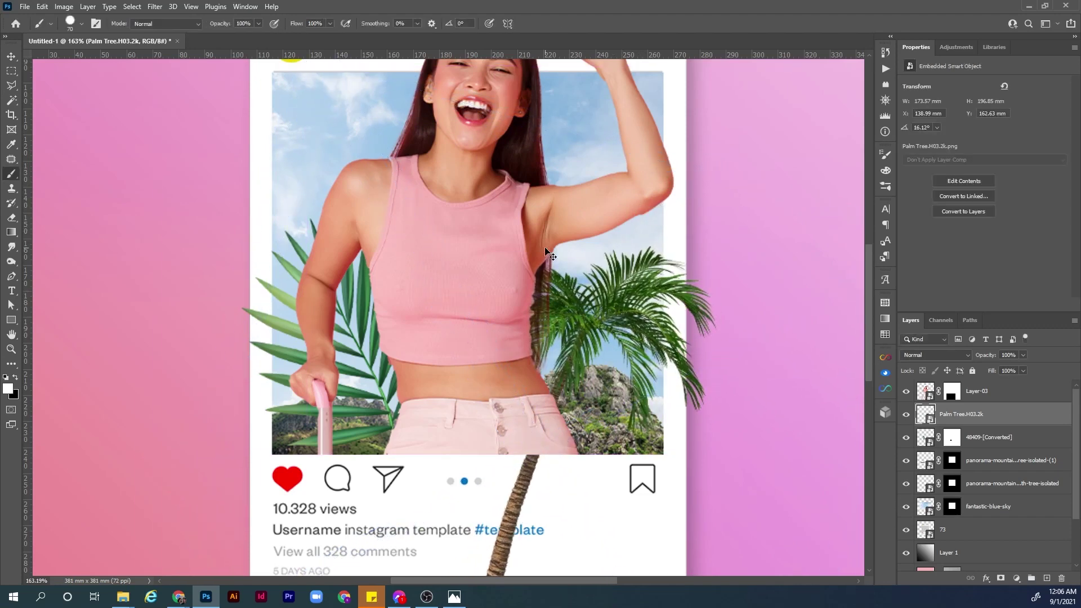
Step: Enlarge the palm tree to about 158.81% and reposition its crown below the woman's raised arm, overlapping the frame's right edge
key(ctrl+0)
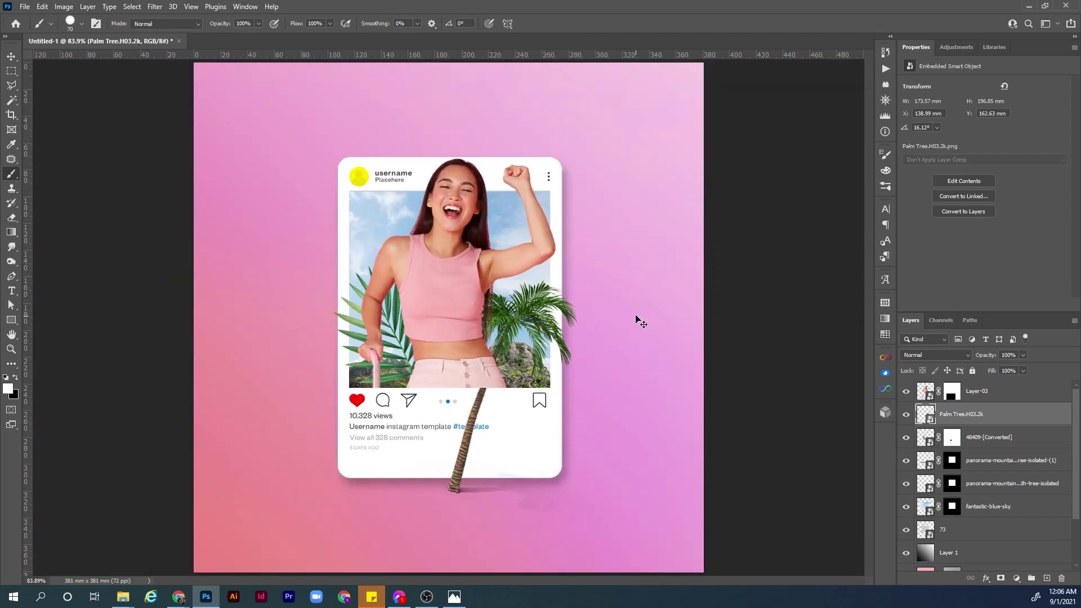
key(ctrl+t)
drag(686, 280, 716, 261)
drag(663, 297, 656, 312)
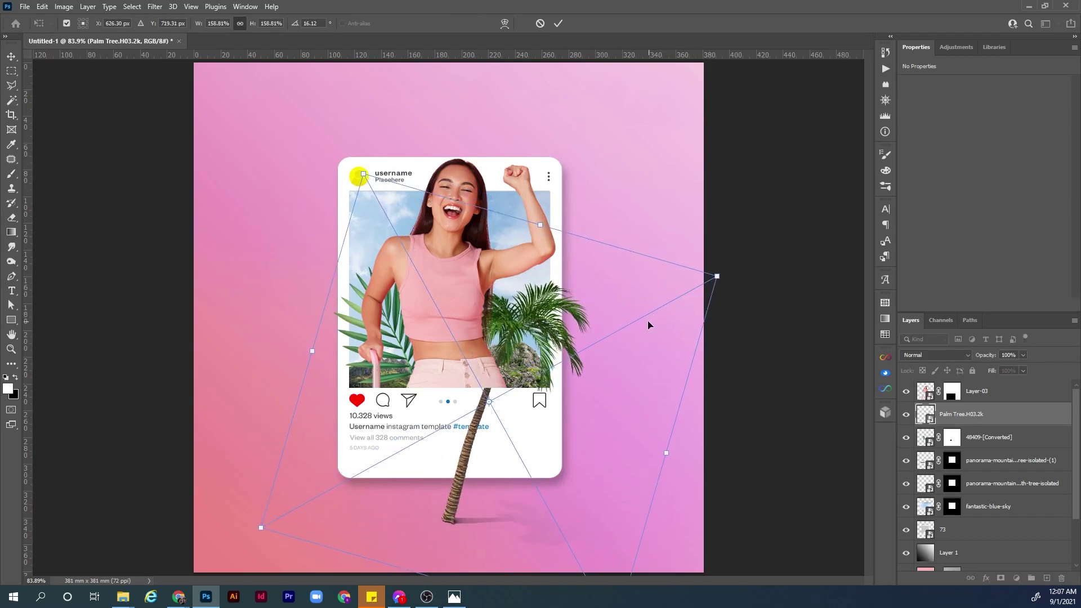
drag(637, 334, 627, 331)
key(Return)
Step: Add a layer mask to the palm tree layer and paint out the trunk and ground shadow below the photo
key(b)
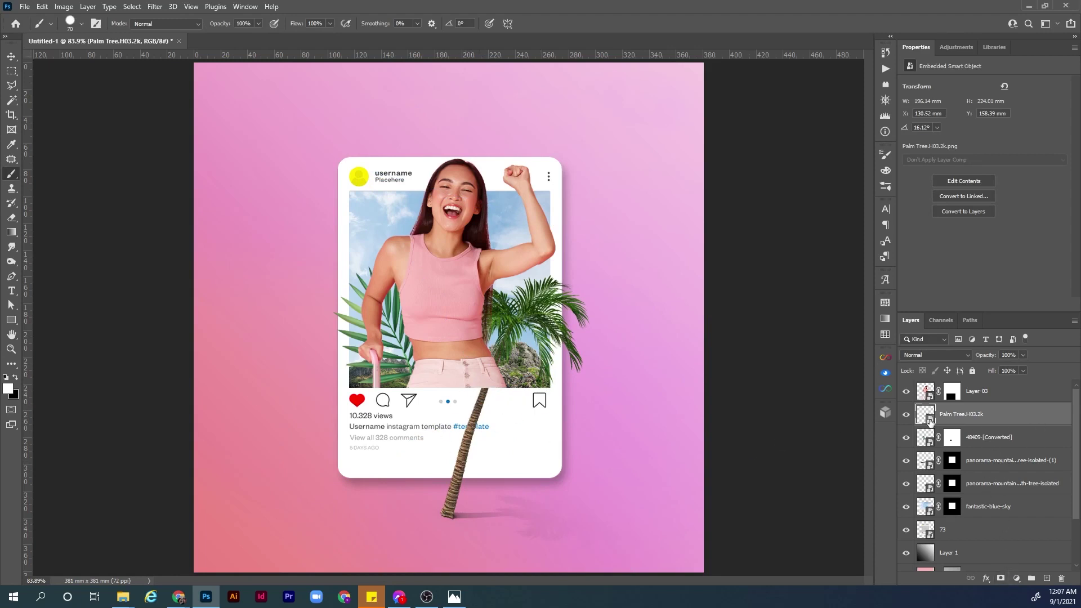
double_click(973, 415)
click(1015, 418)
click(1001, 579)
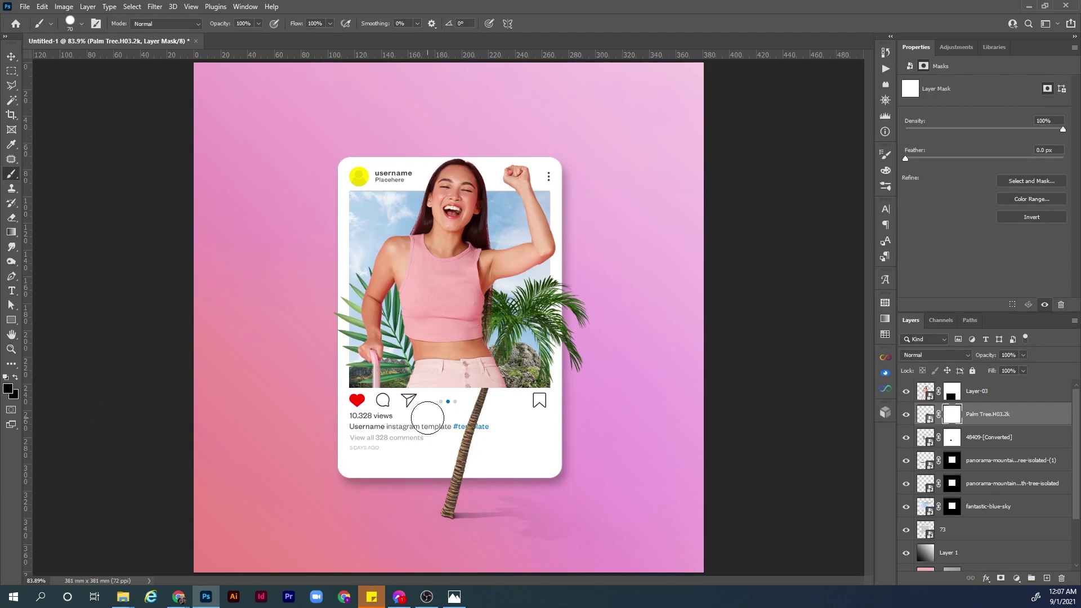
mouse_move(463, 527)
mouse_down()
mouse_move(496, 515)
mouse_move(571, 532)
mouse_up()
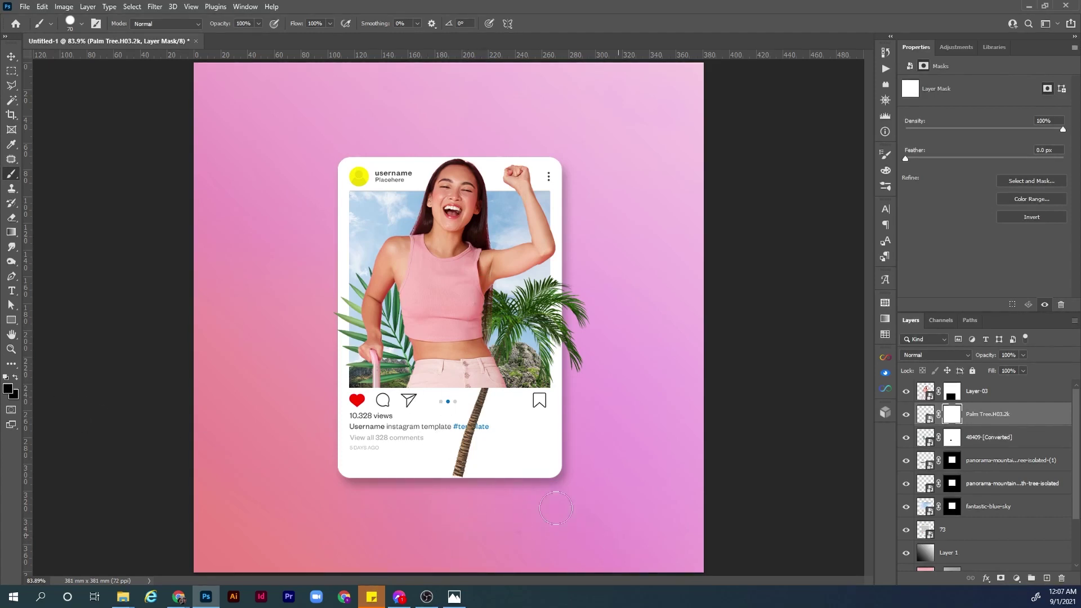
mouse_move(469, 492)
mouse_down()
mouse_move(474, 467)
mouse_move(451, 456)
mouse_move(481, 399)
mouse_up()
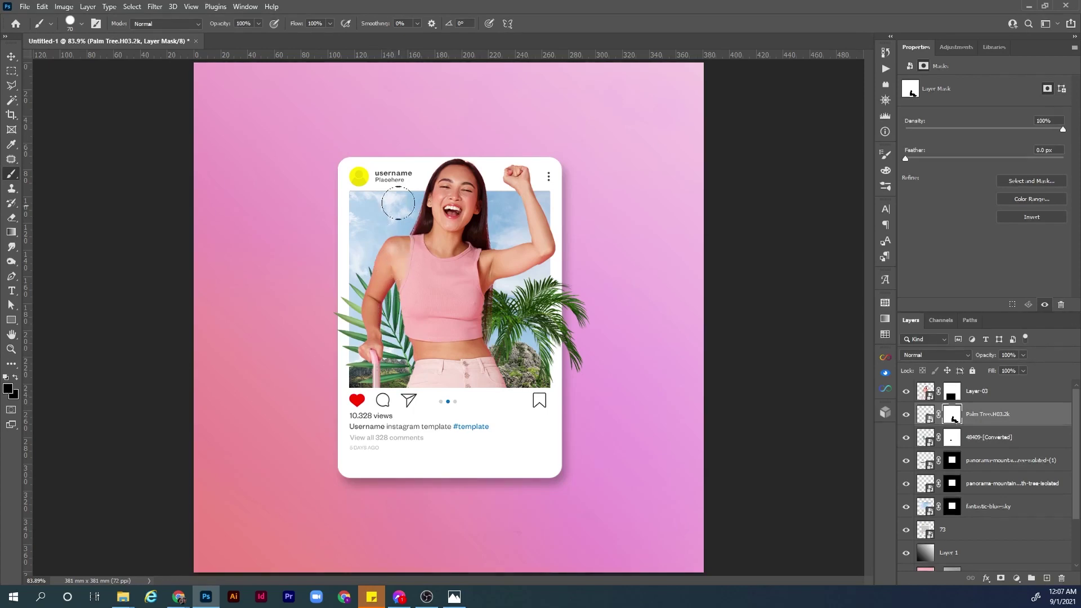
Step: Place travel-concept-with-lugagge-hat.png as an embedded image above the palm tree layer
key(z)
drag(361, 168, 403, 170)
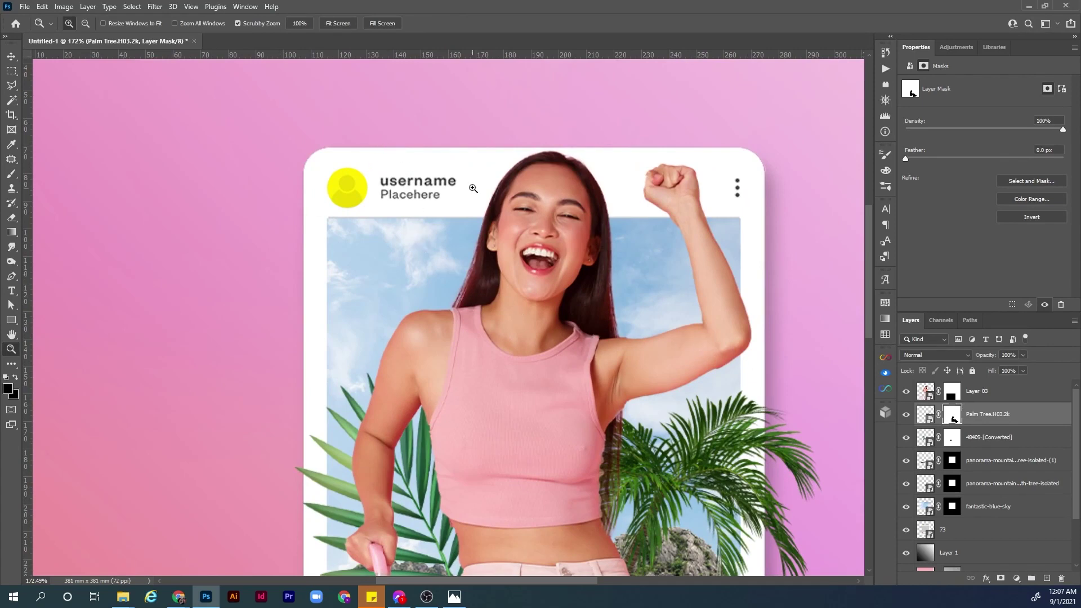
click(25, 8)
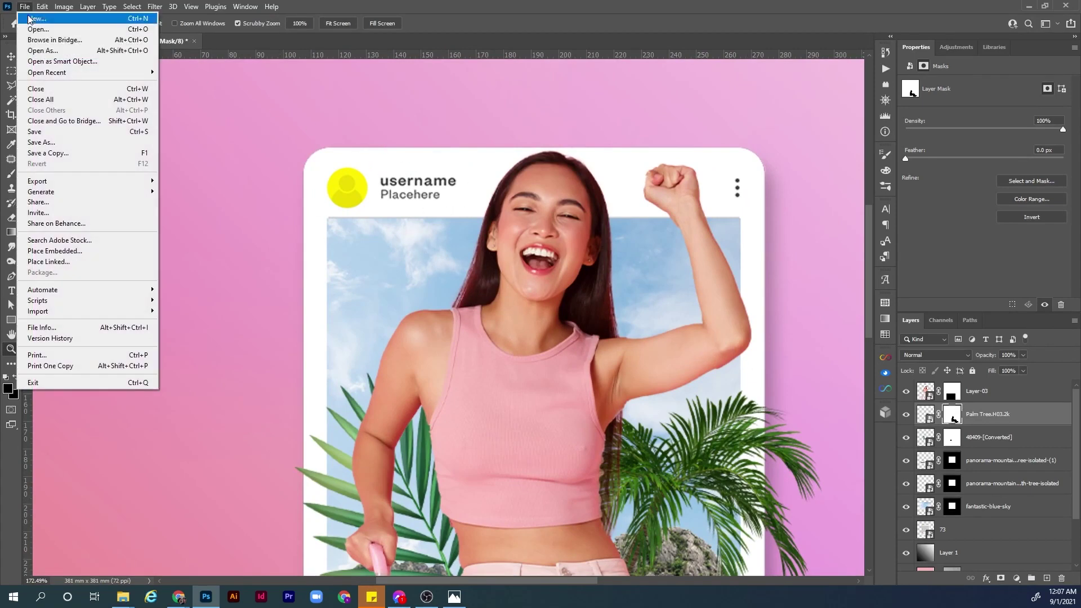
click(67, 249)
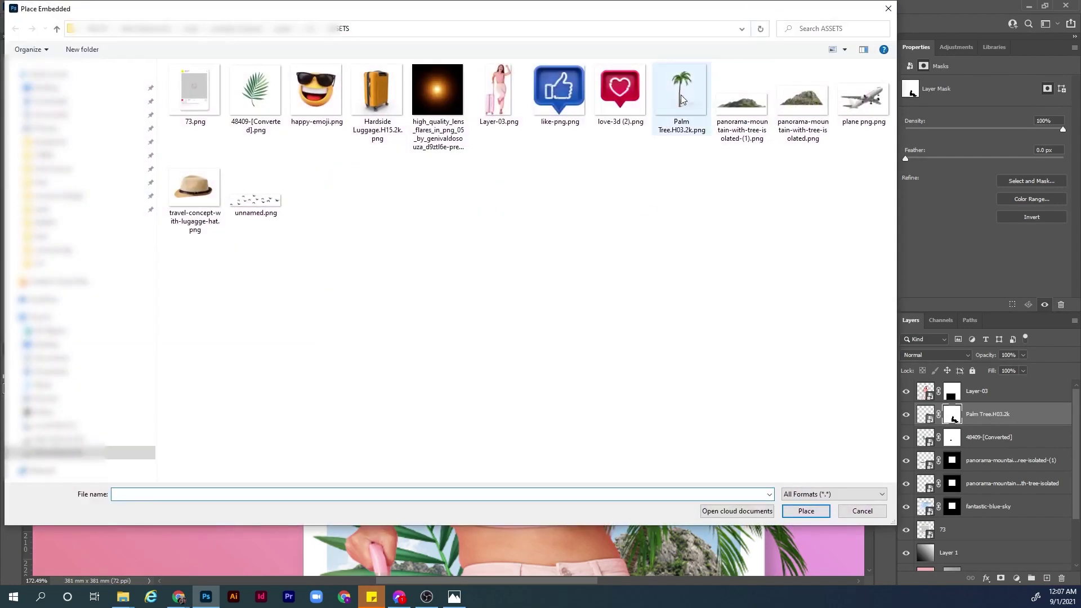
click(195, 187)
double_click(194, 198)
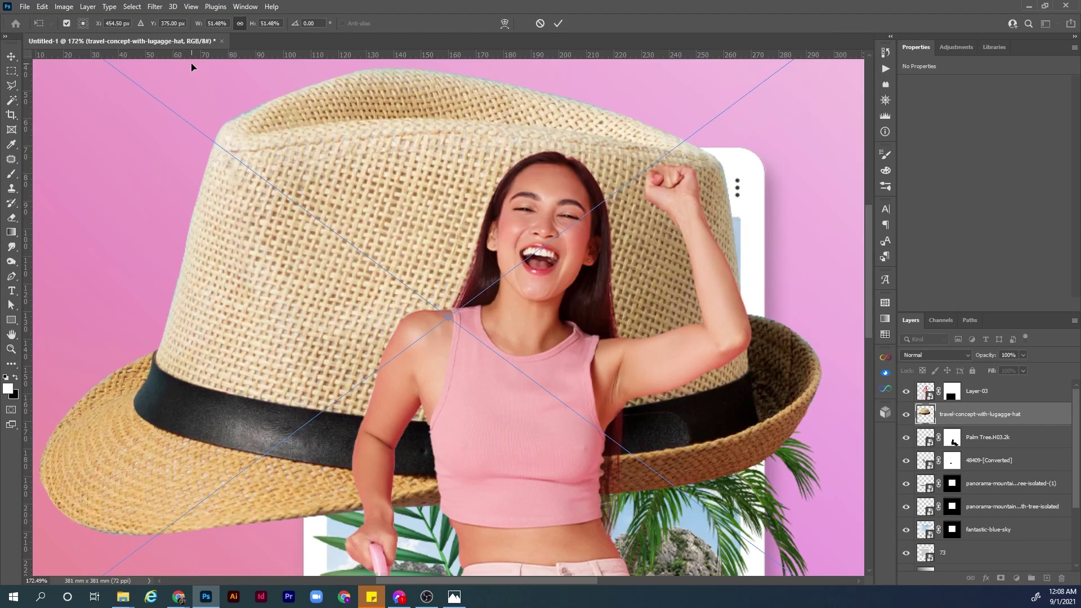
Step: Scale the hat to about 9.70%, tilt it about 18.6° counterclockwise and move it to the frame's upper-left corner
key(ctrl+1)
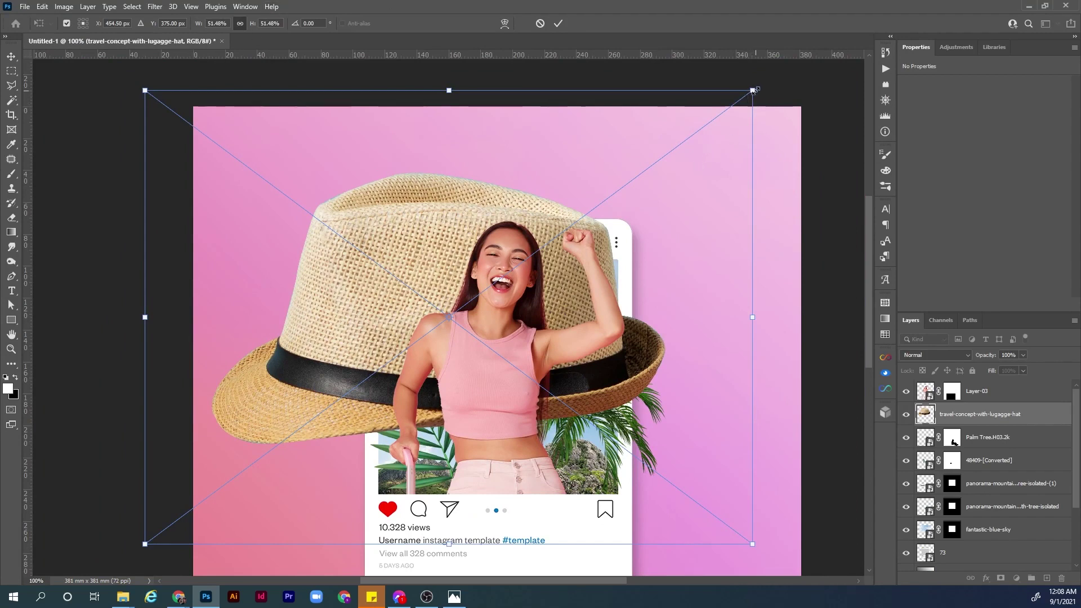
drag(754, 90, 615, 109)
drag(641, 254, 568, 276)
drag(515, 317, 451, 236)
drag(488, 200, 427, 214)
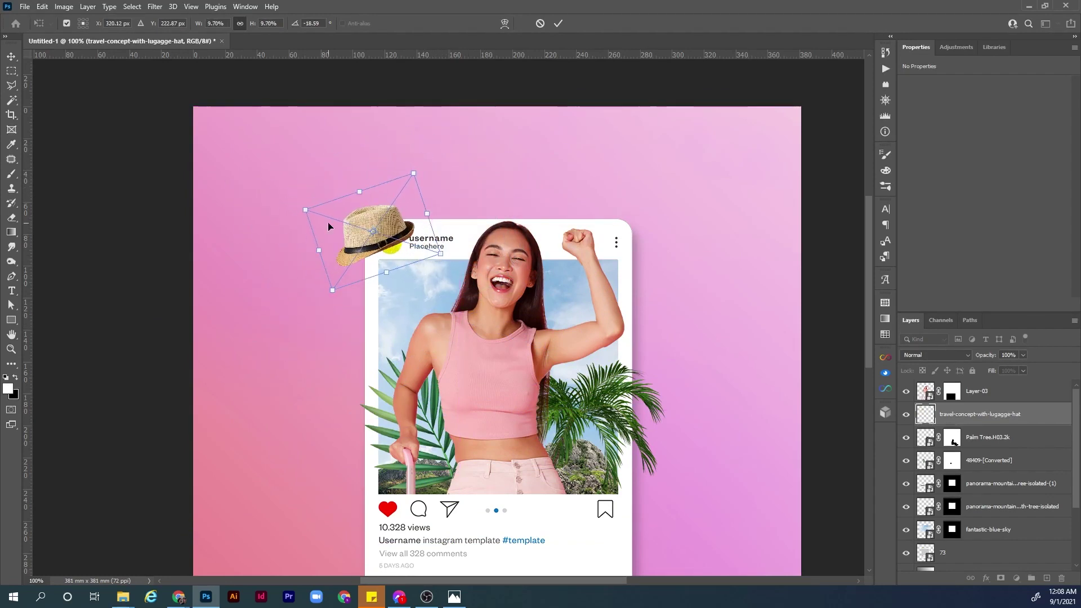
Step: Refine the hat to about 8.71% scale and 28.3° counterclockwise tilt, resting it on the yellow profile icon
key(ctrl+plus)
key(ctrl+plus)
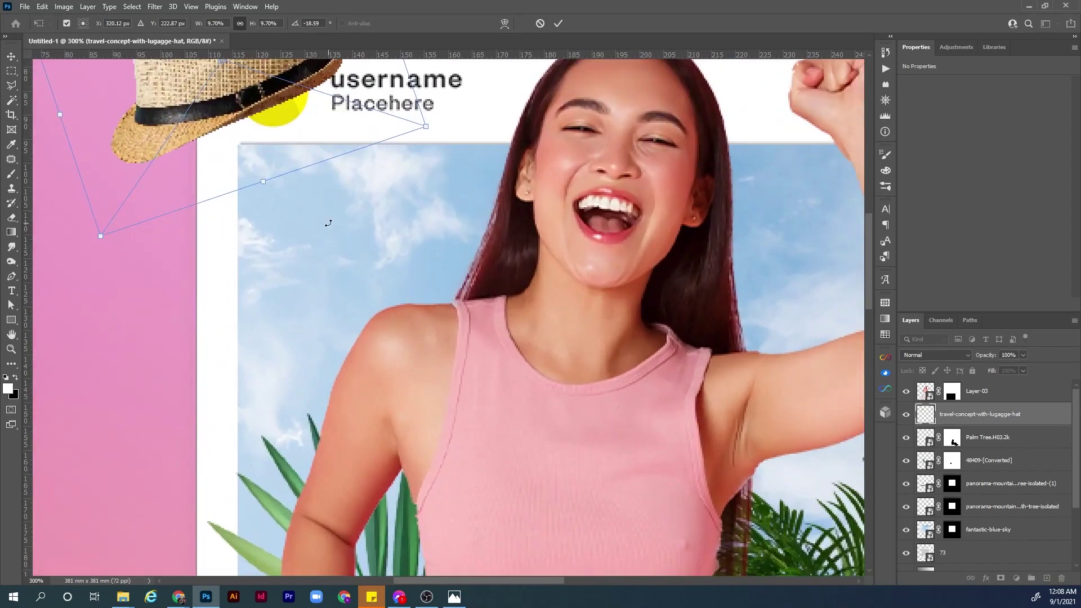
drag(280, 226, 412, 447)
drag(429, 306, 411, 265)
drag(571, 319, 574, 271)
drag(420, 287, 426, 296)
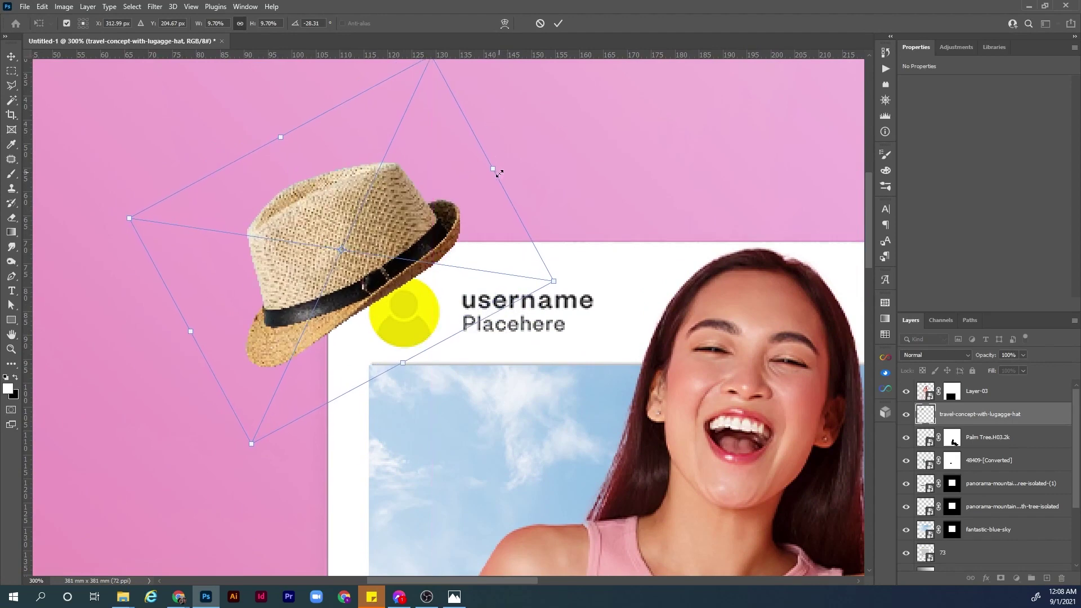
drag(491, 172, 478, 176)
drag(442, 235, 450, 239)
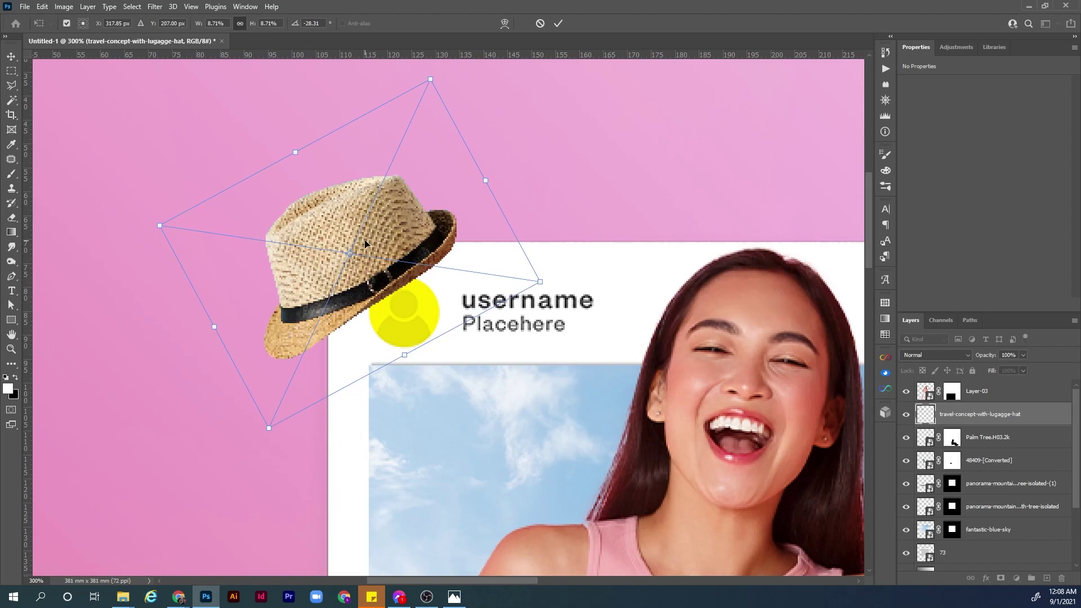
key(Return)
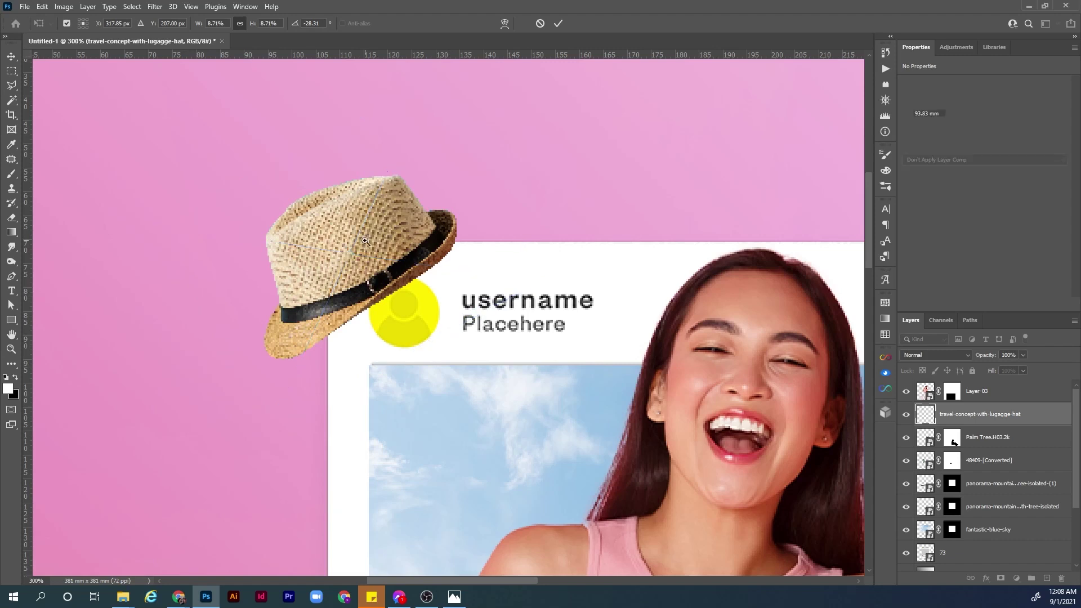
Step: Place Hardside Luggage.H15.2k.png as an embedded image above the hat layer
key(z)
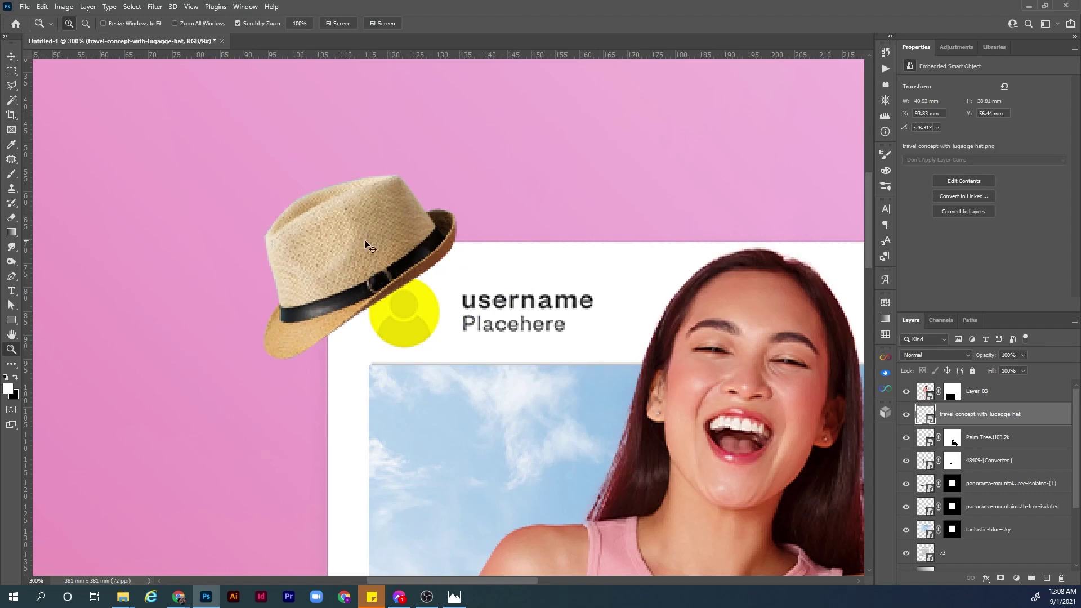
key(ctrl+0)
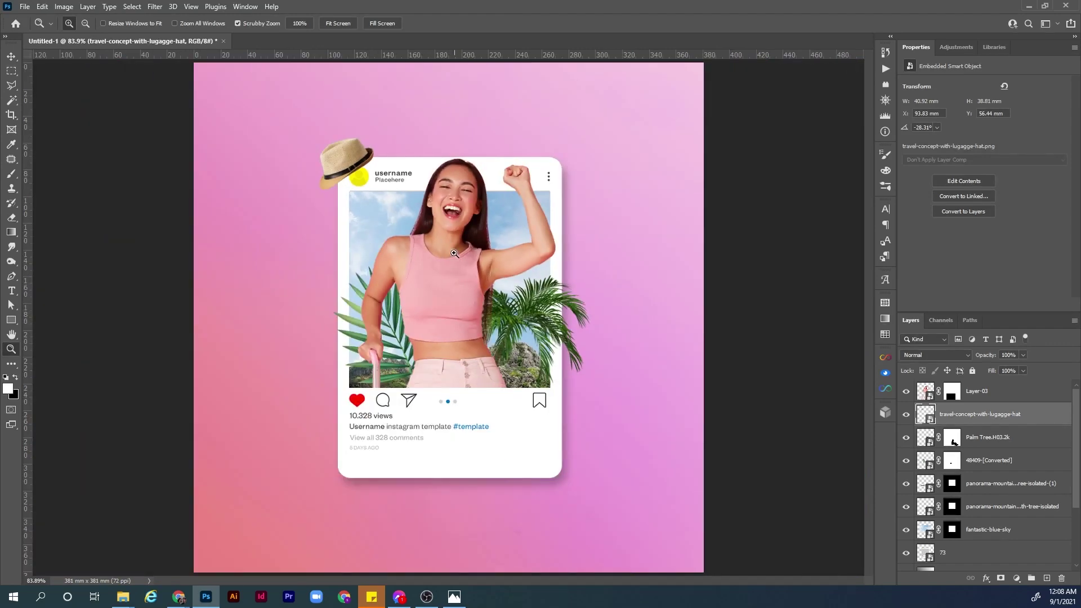
click(25, 6)
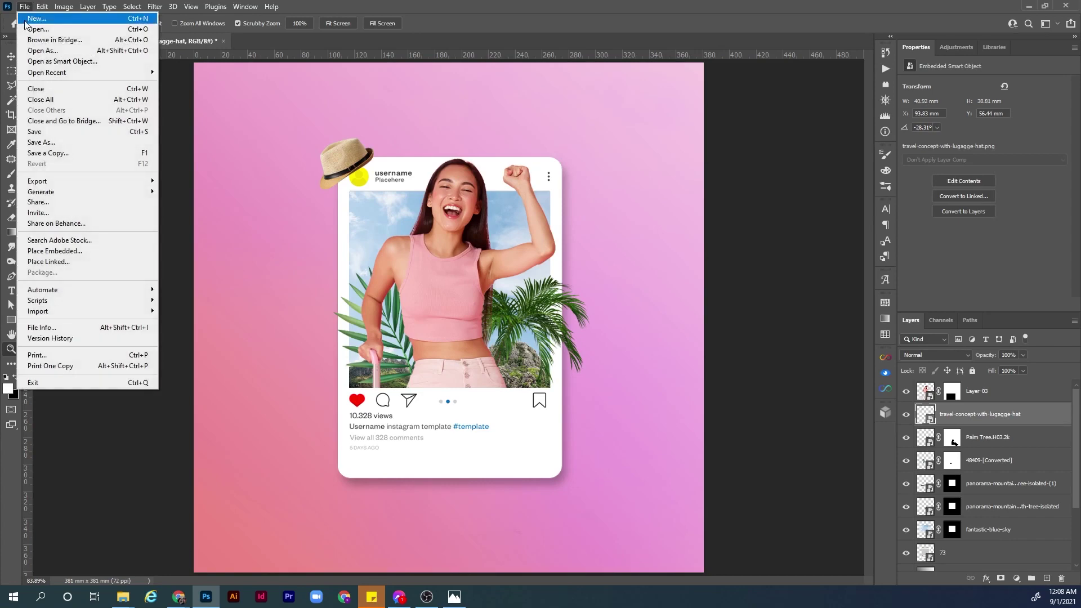
click(89, 251)
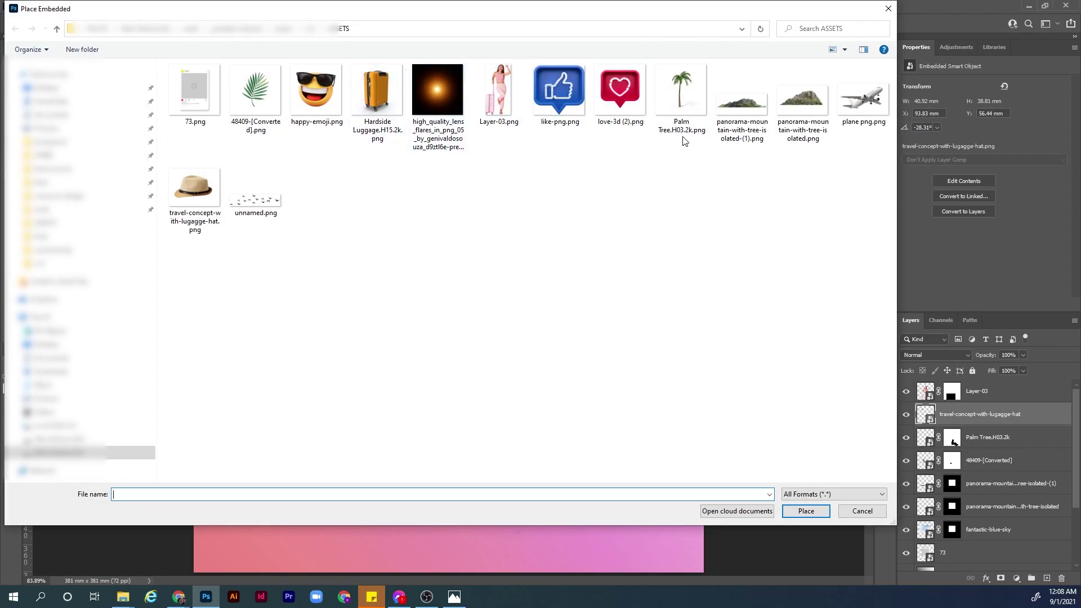
double_click(376, 103)
Step: Scale the luggage to about 61.92% and position it over the Instagram frame's lower-right corner
drag(456, 318, 555, 456)
drag(667, 340, 576, 429)
drag(504, 498, 561, 481)
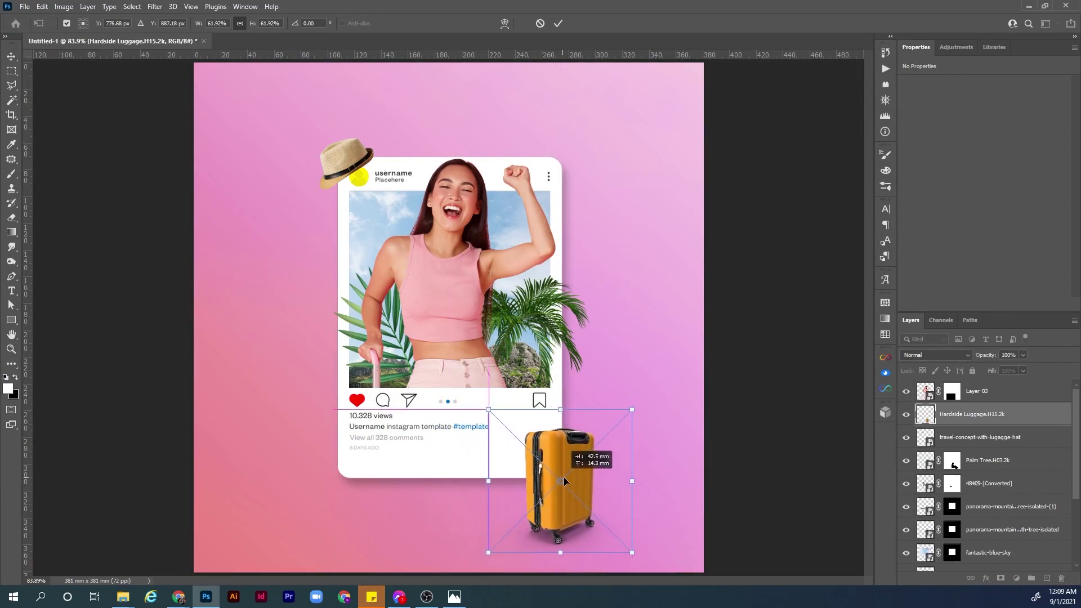